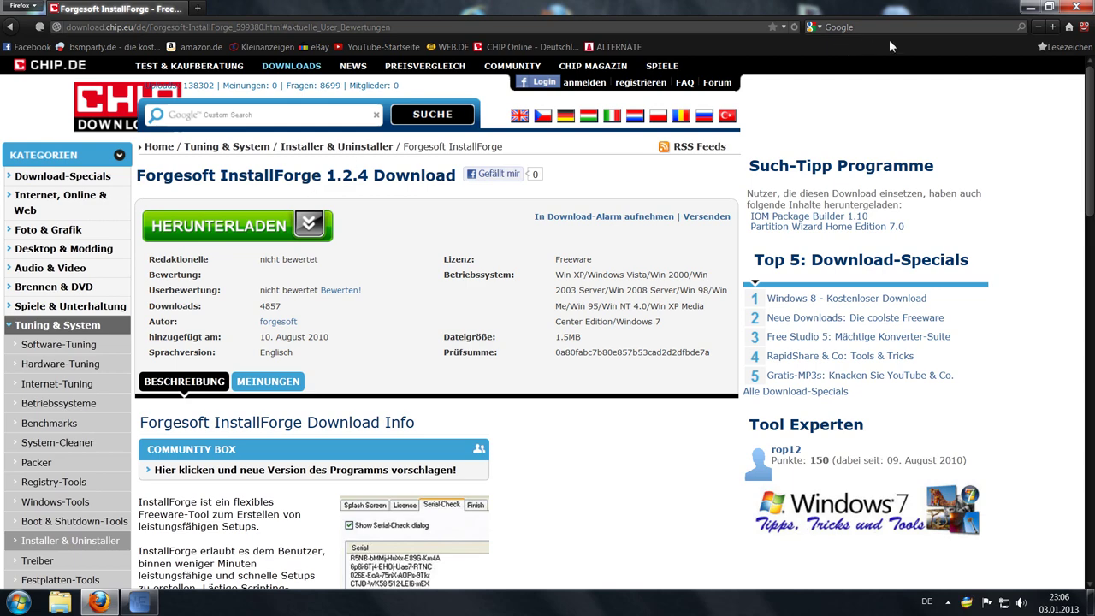
Step: Close the Firefox window showing the CHIP.de InstallForge 1.2.4 download page
click(1079, 8)
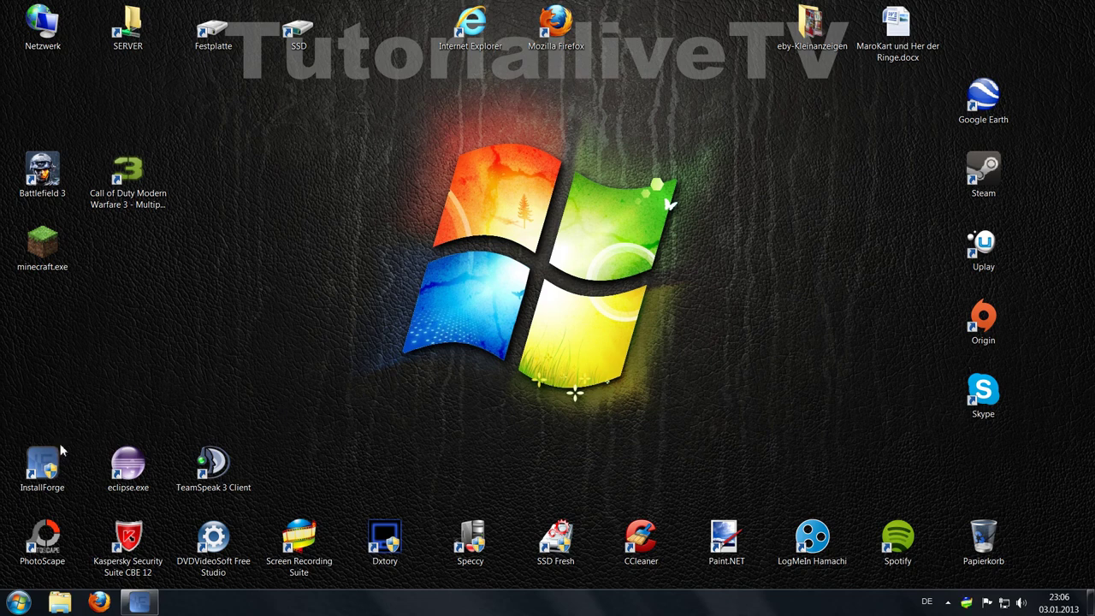
Step: Launch InstallForge from its desktop shortcut and cancel the Program Compatibility Assistant warning
double_click(42, 462)
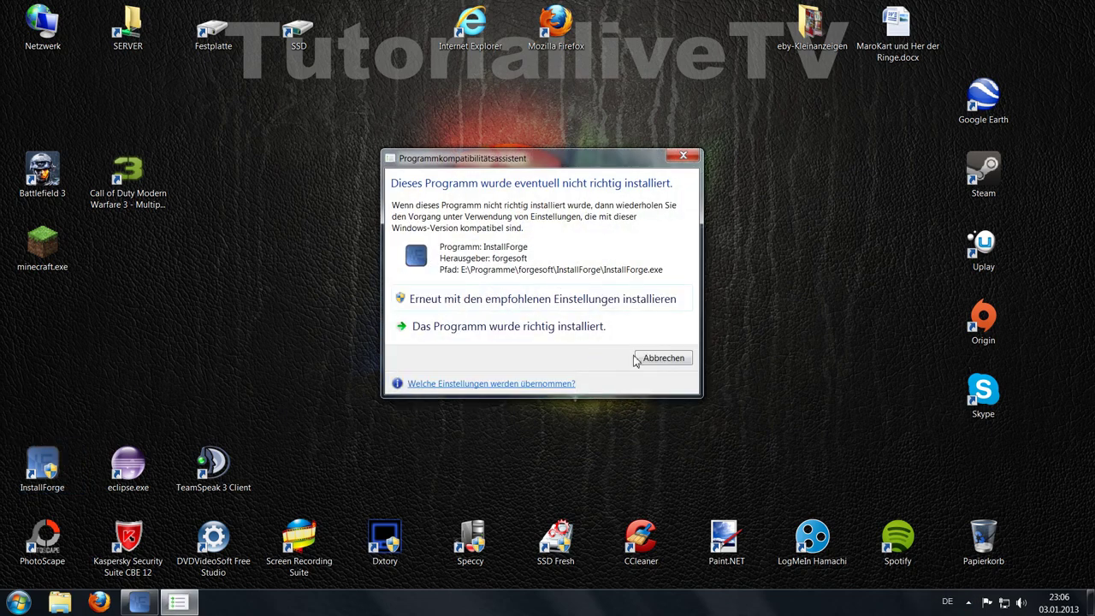
click(499, 308)
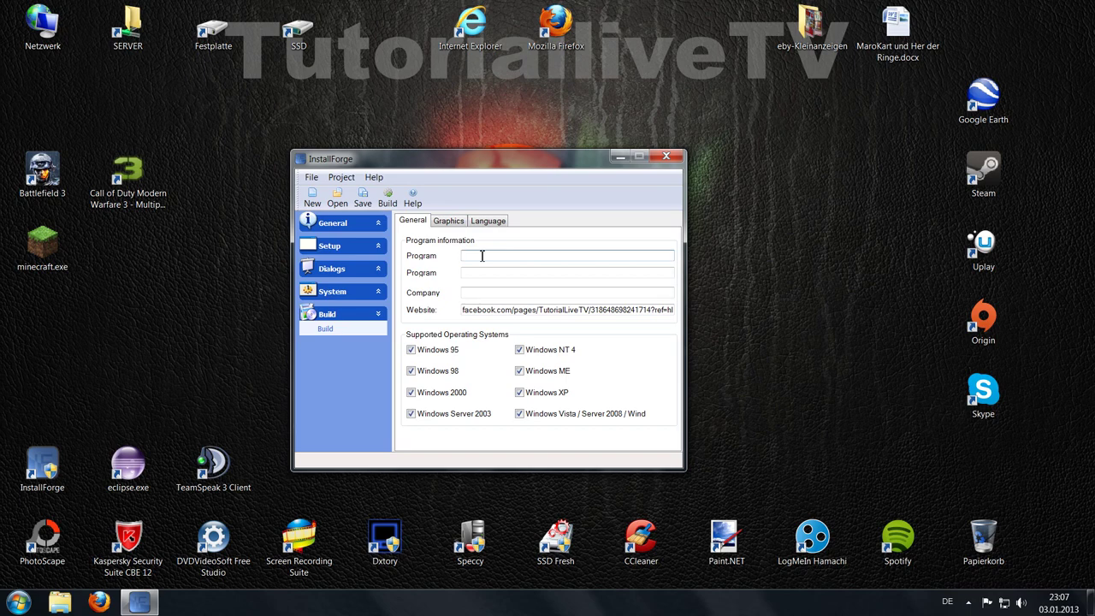
Step: Enter program name TutorialLiveTV, version 1.0.1 and company TutorialLiveTV
text(TutorialLiveTV)
click(478, 273)
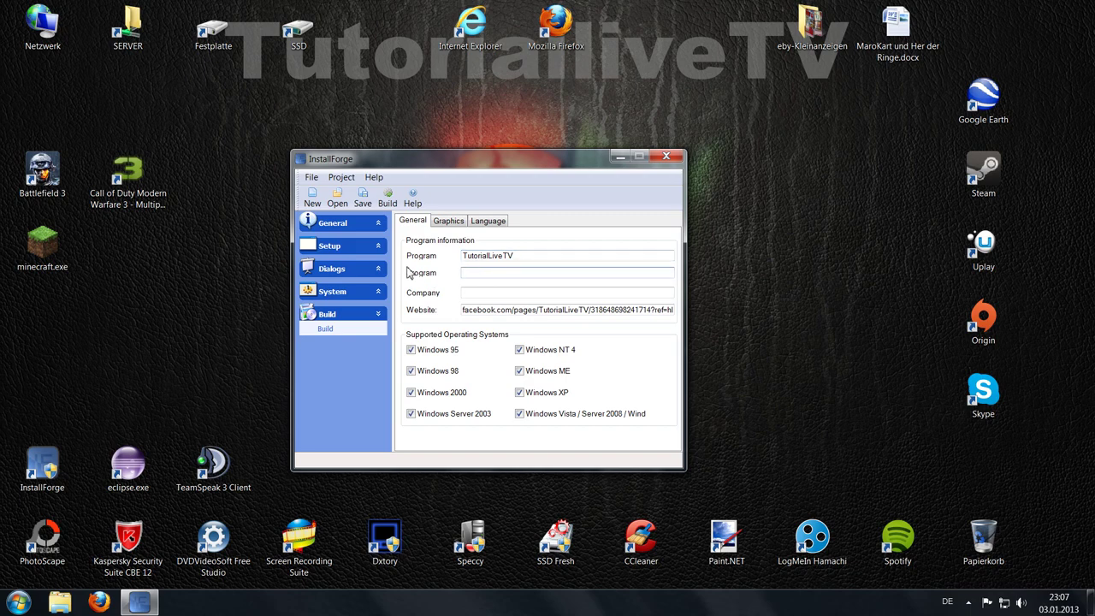
text(1.0.1)
click(484, 296)
text(Tu)
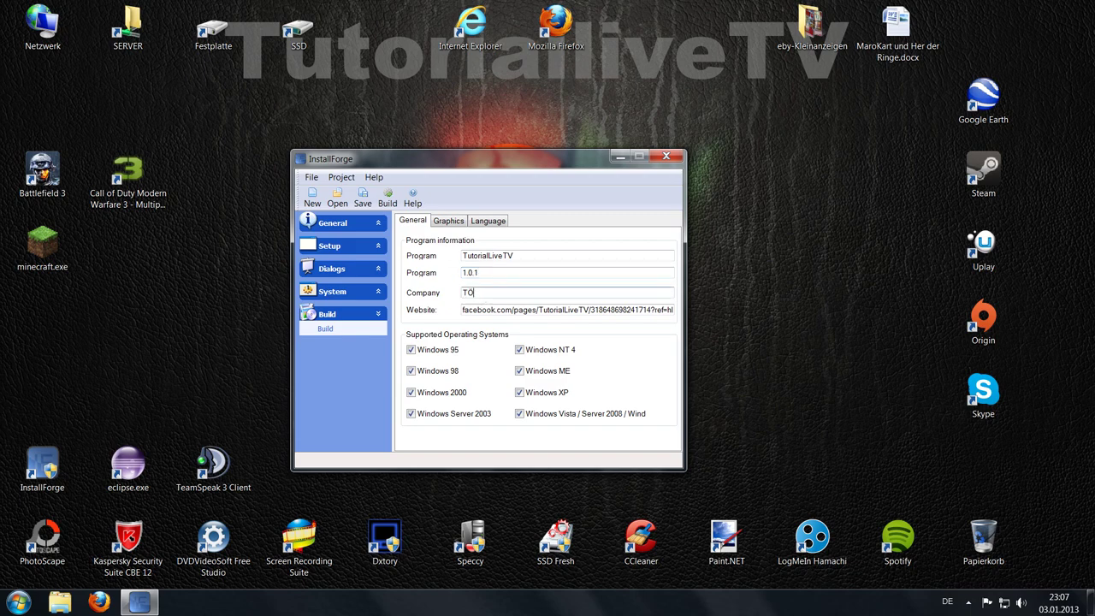
key(BackSpace)
key(BackSpace)
text(TutorialLiveTV)
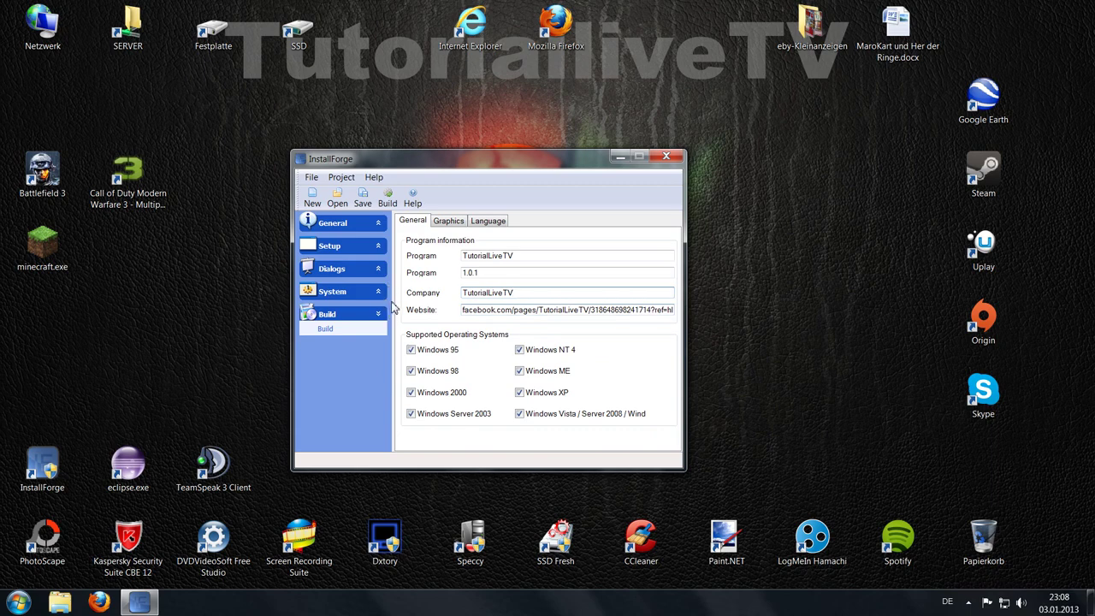
click(448, 221)
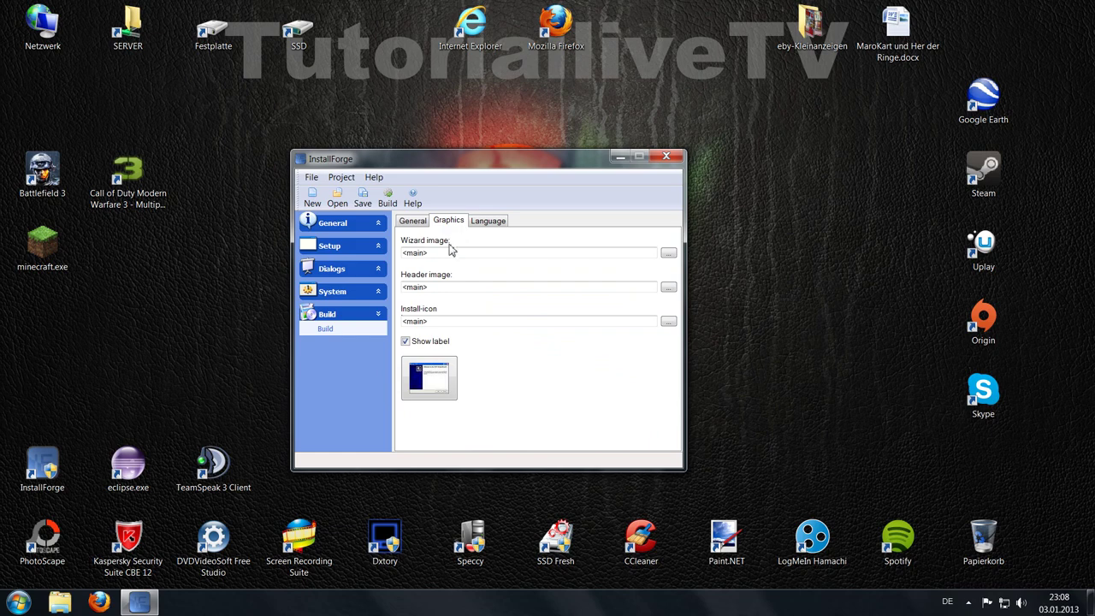
Step: Set the wizard image to sunsetfalls_cnbattson.jpg from E:\exe Datein\Material der exe Datein\TutorialLiveTV
click(668, 253)
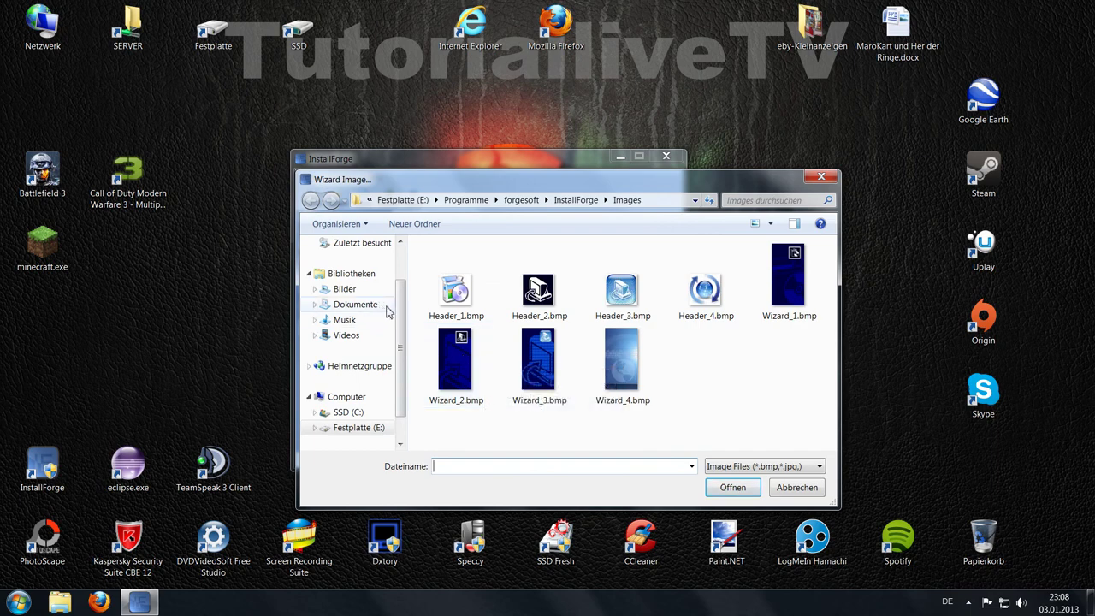
click(351, 427)
double_click(496, 296)
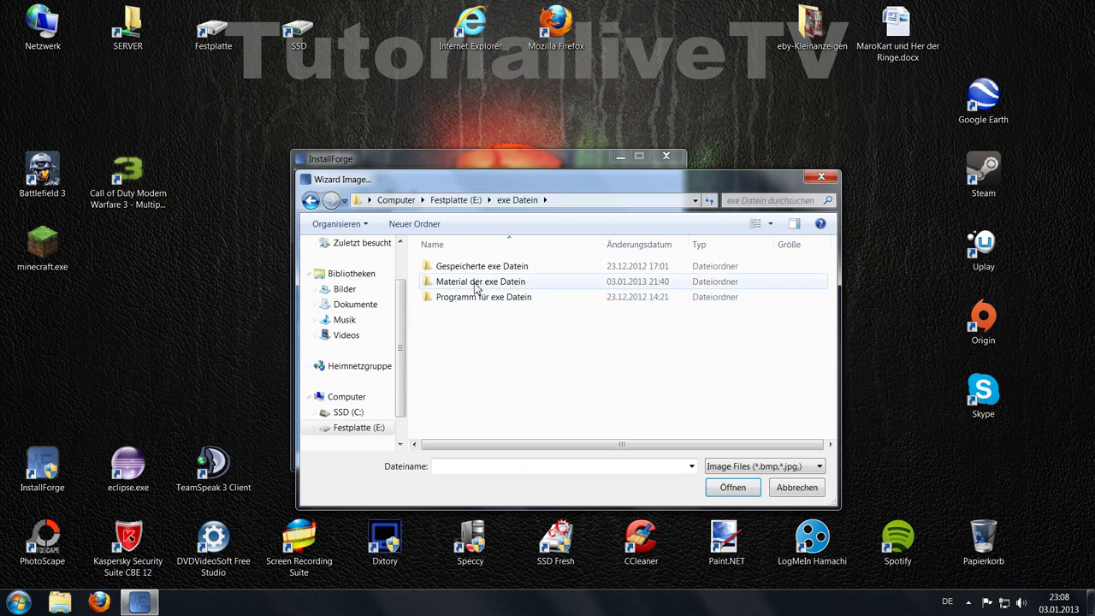
double_click(475, 285)
double_click(530, 287)
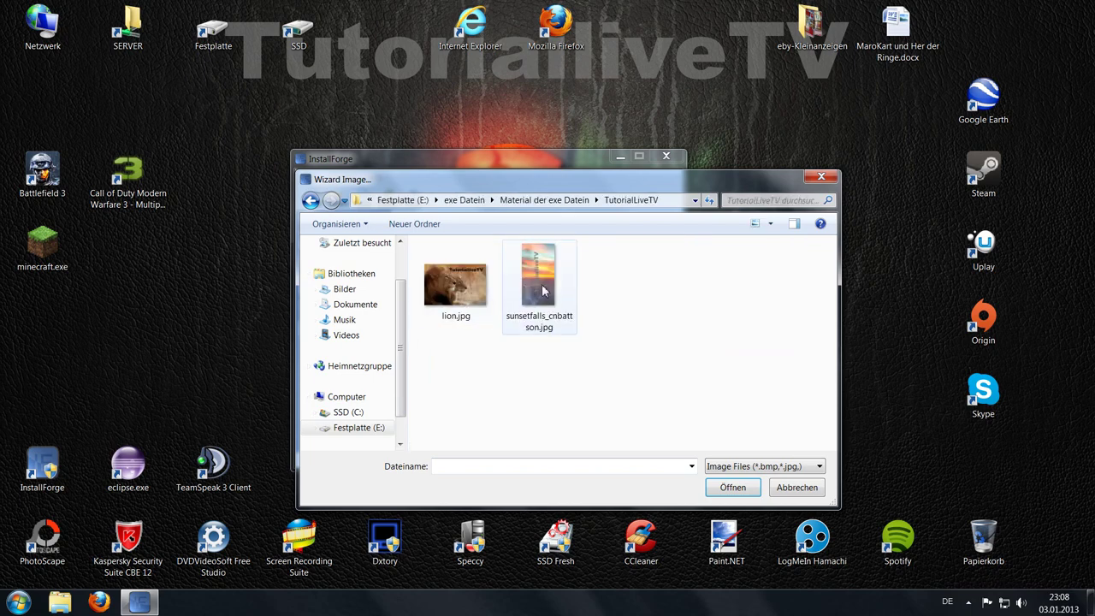
double_click(542, 284)
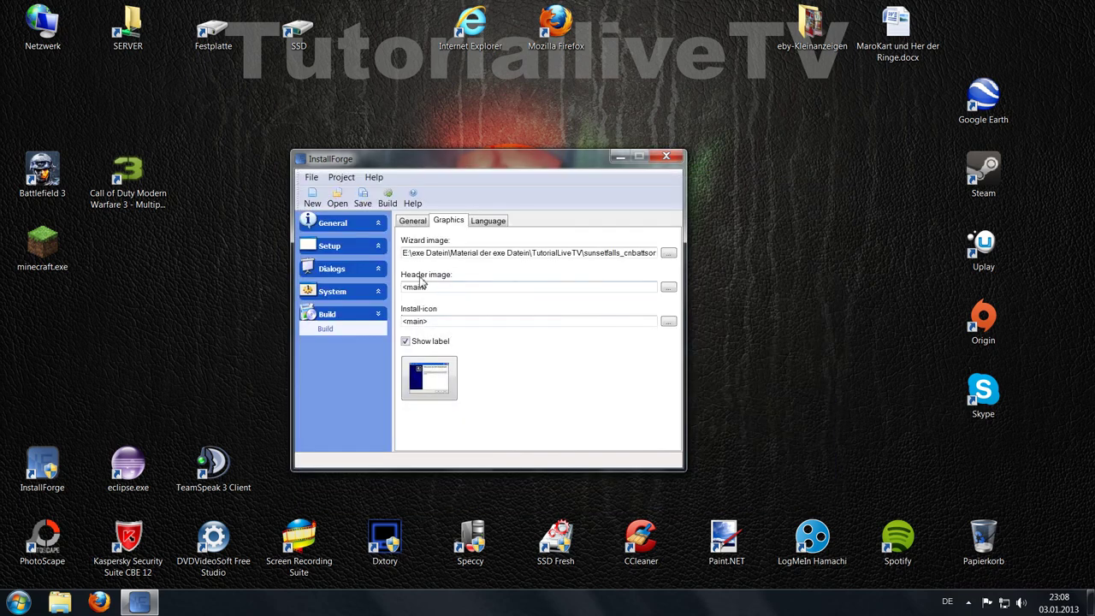
Step: Keep the default header image and install icon, cancelling both file choosers
click(668, 289)
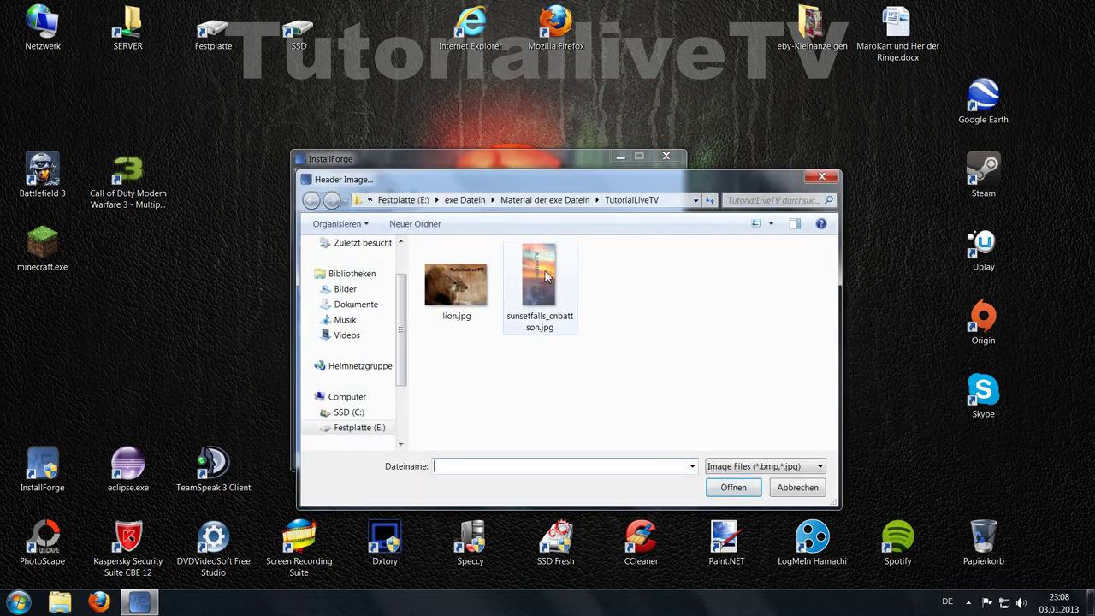
click(822, 177)
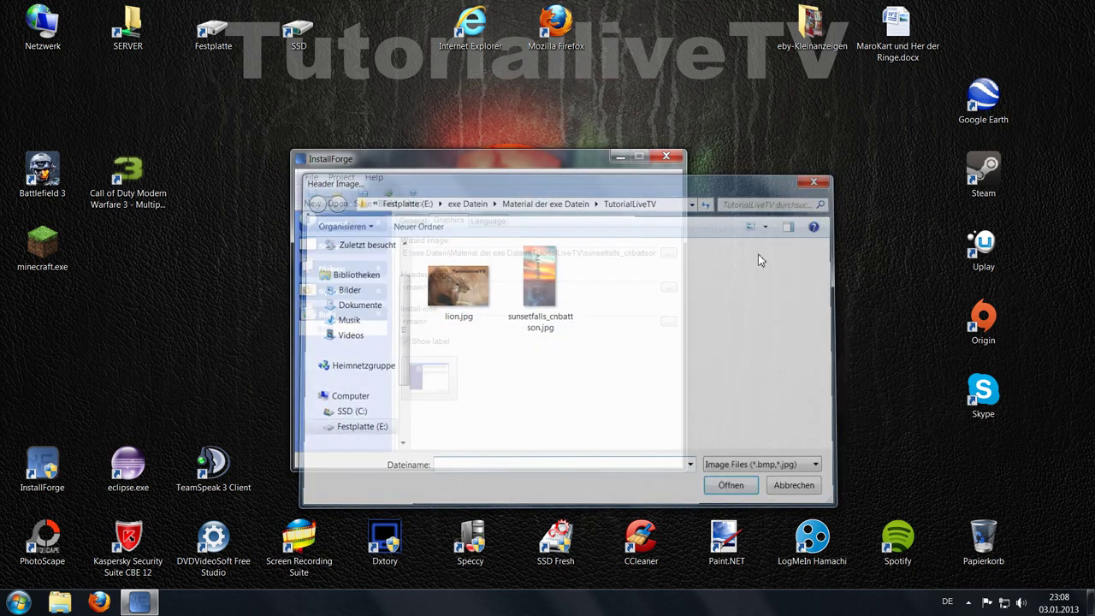
click(680, 289)
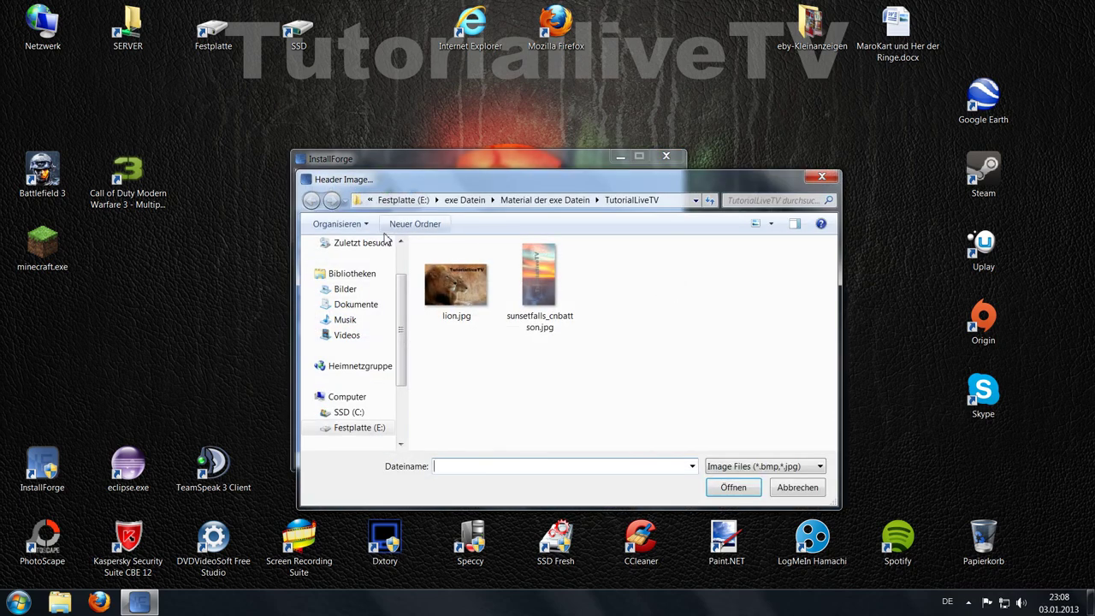
click(338, 413)
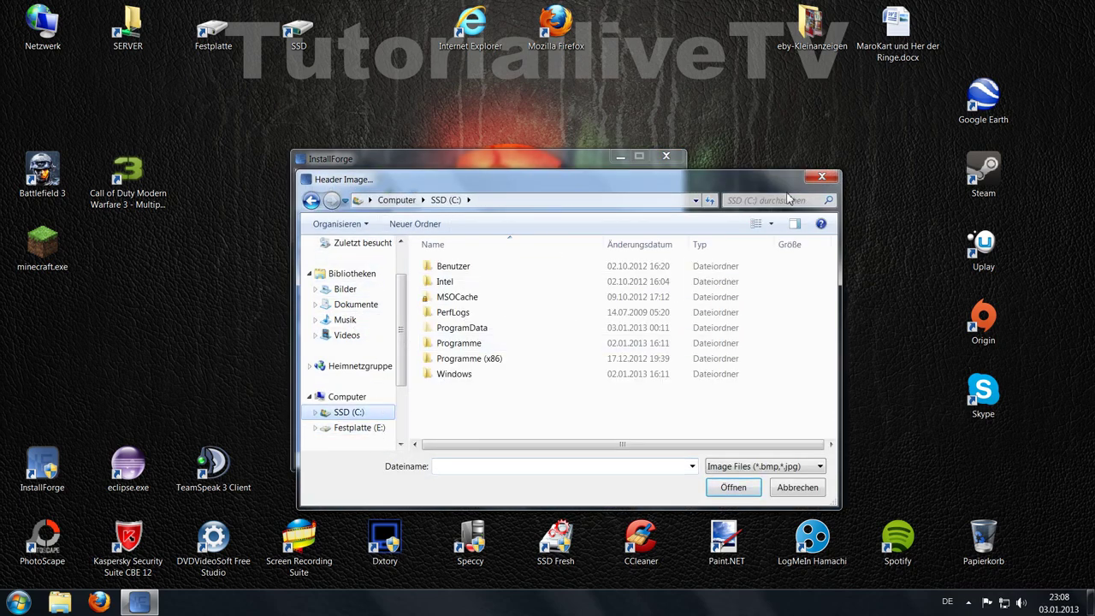
click(821, 177)
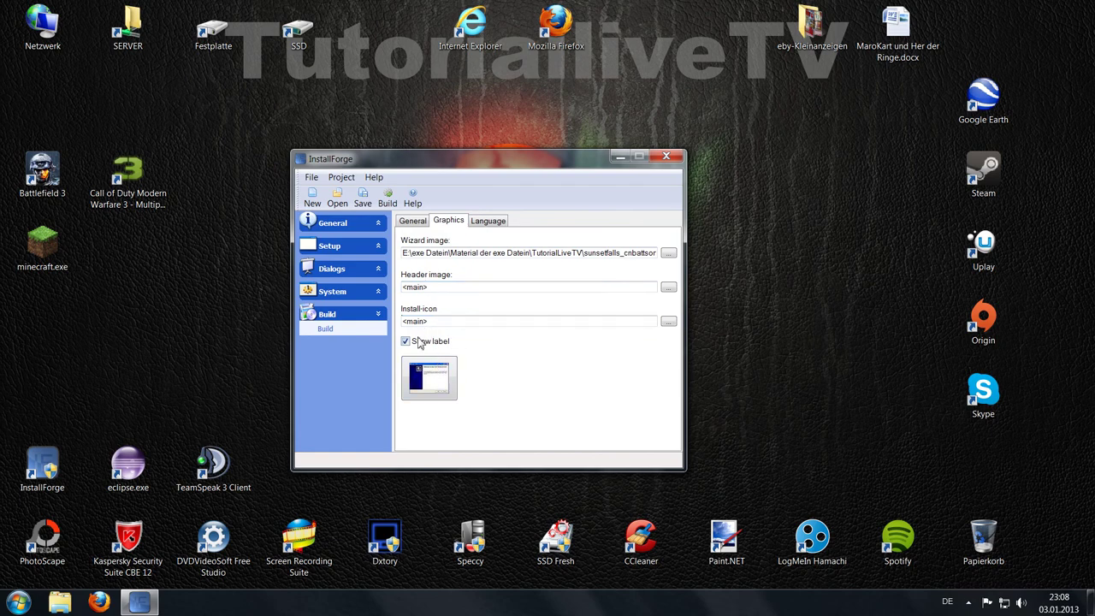
click(668, 321)
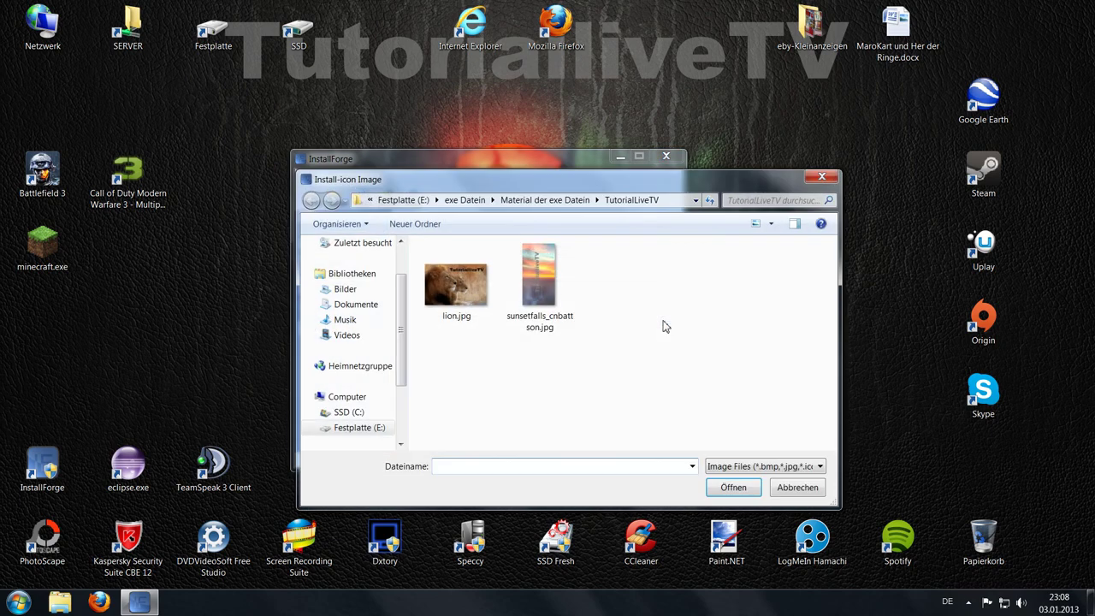
click(821, 178)
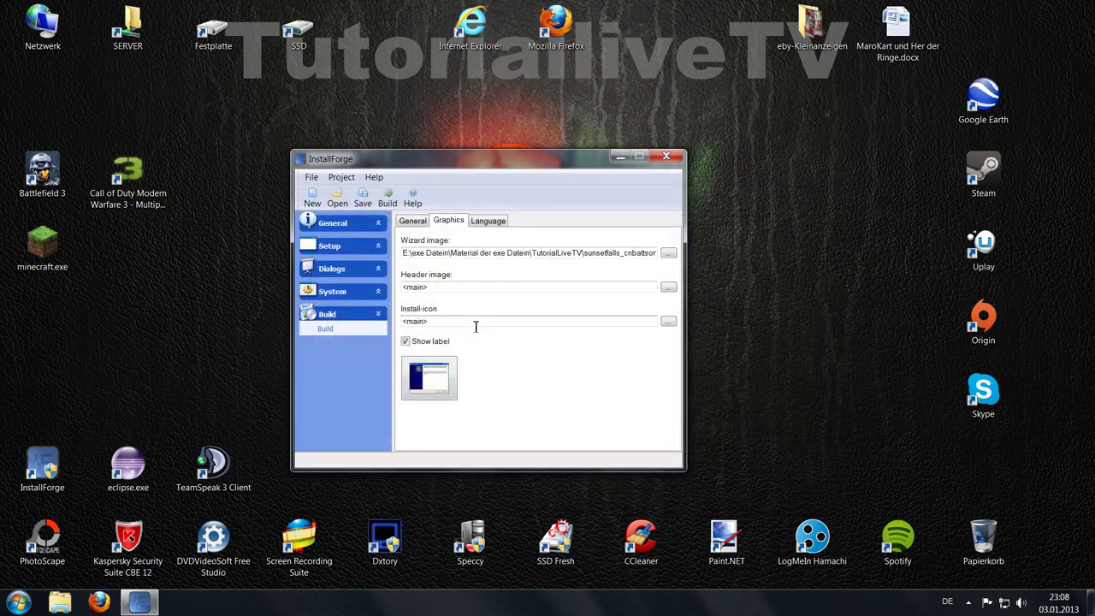
click(488, 224)
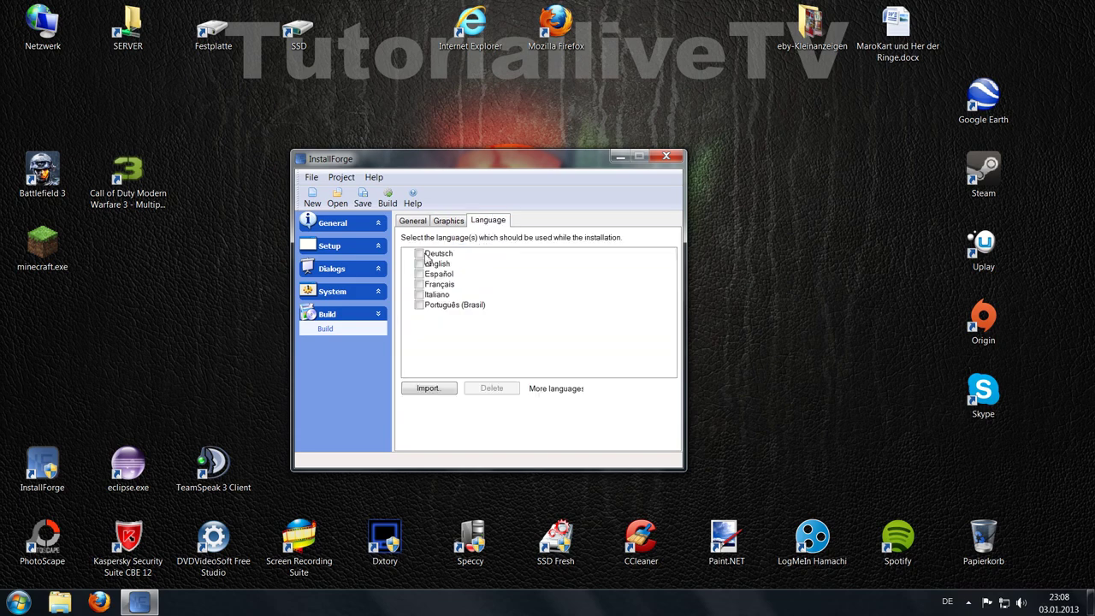
Step: Select Deutsch and English as the installer languages
click(420, 254)
click(420, 264)
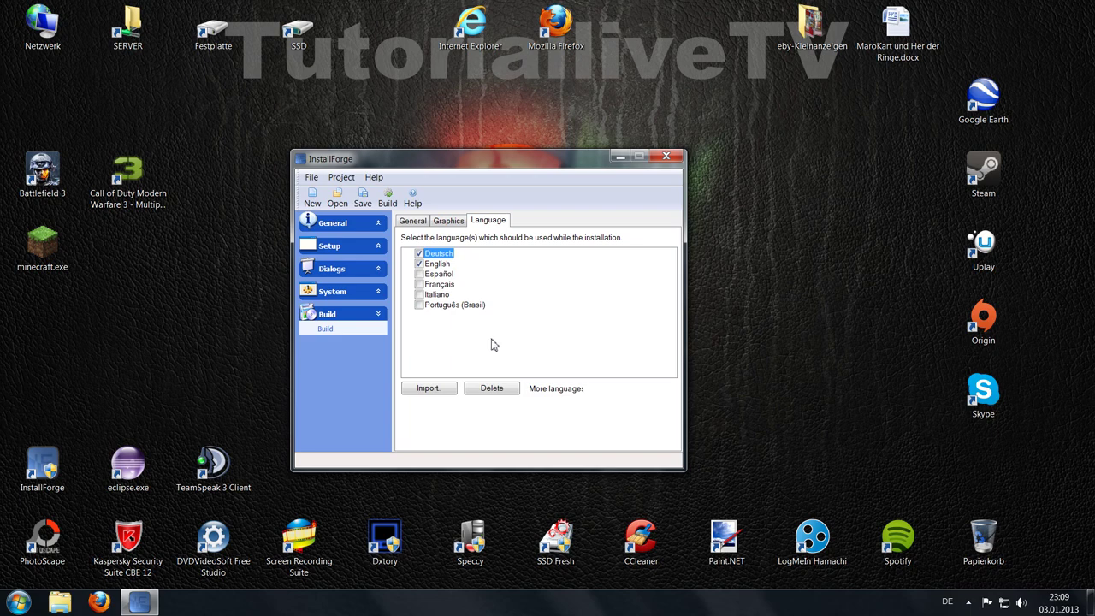
click(380, 248)
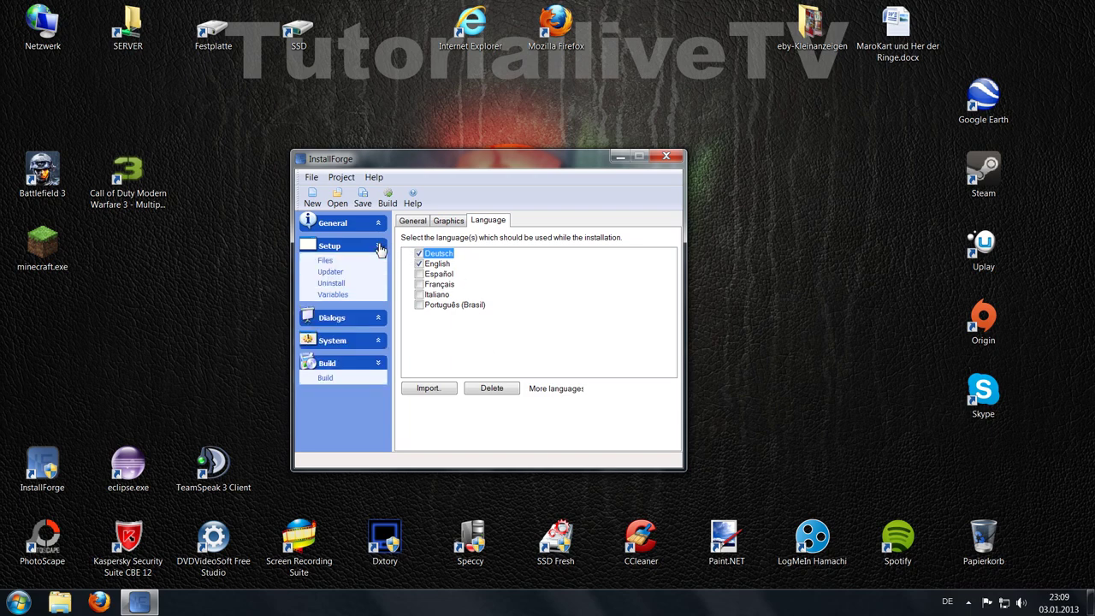
click(326, 261)
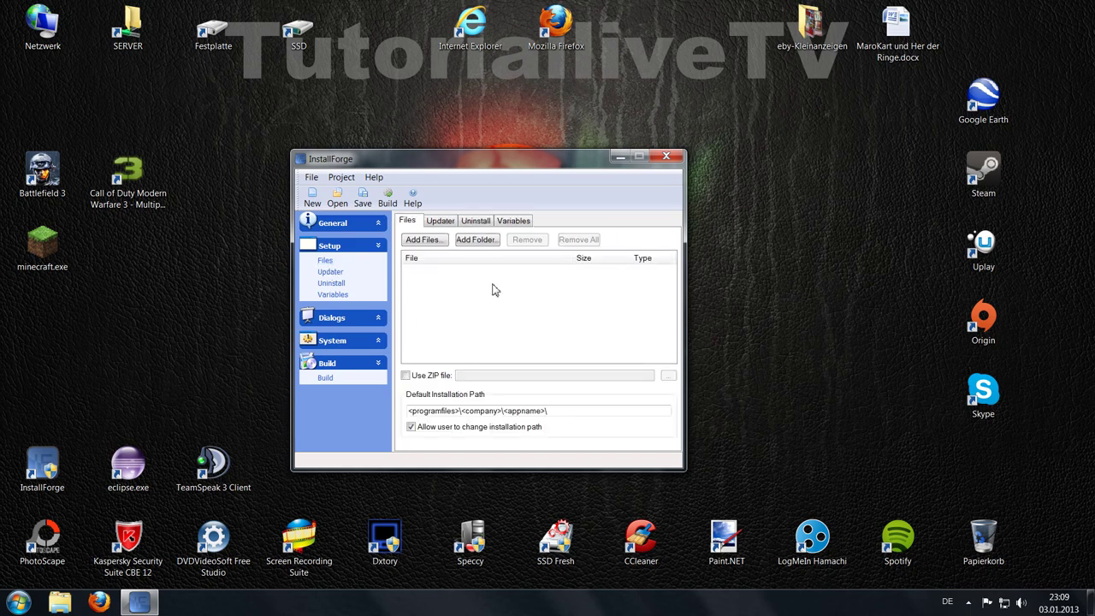
Step: Add four jpg images from Bilder\Smideo\Provided Library\Animals as setup files
click(434, 243)
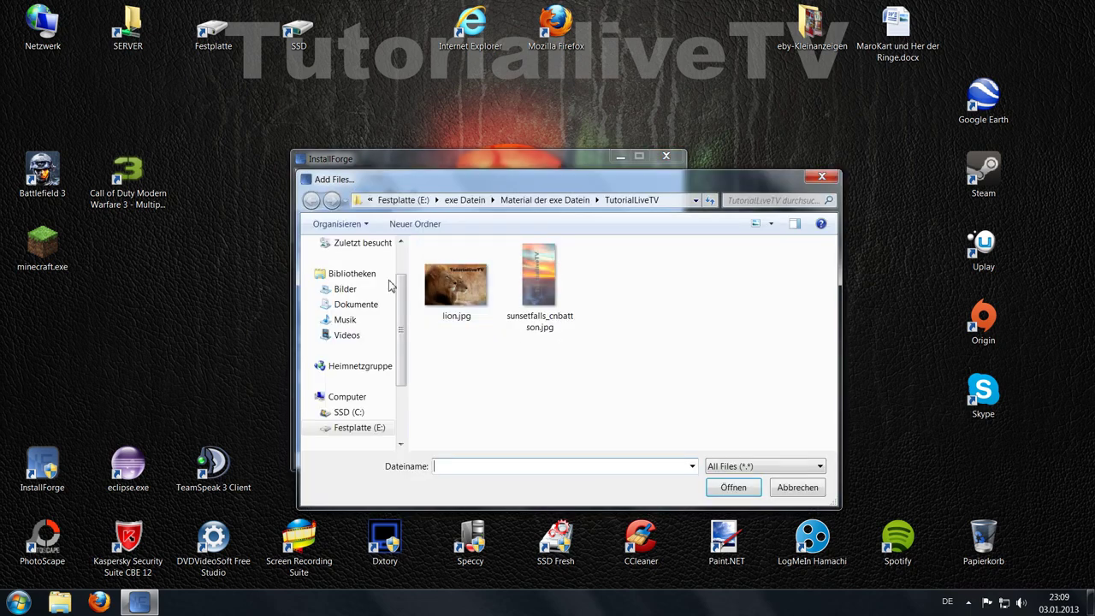
click(347, 290)
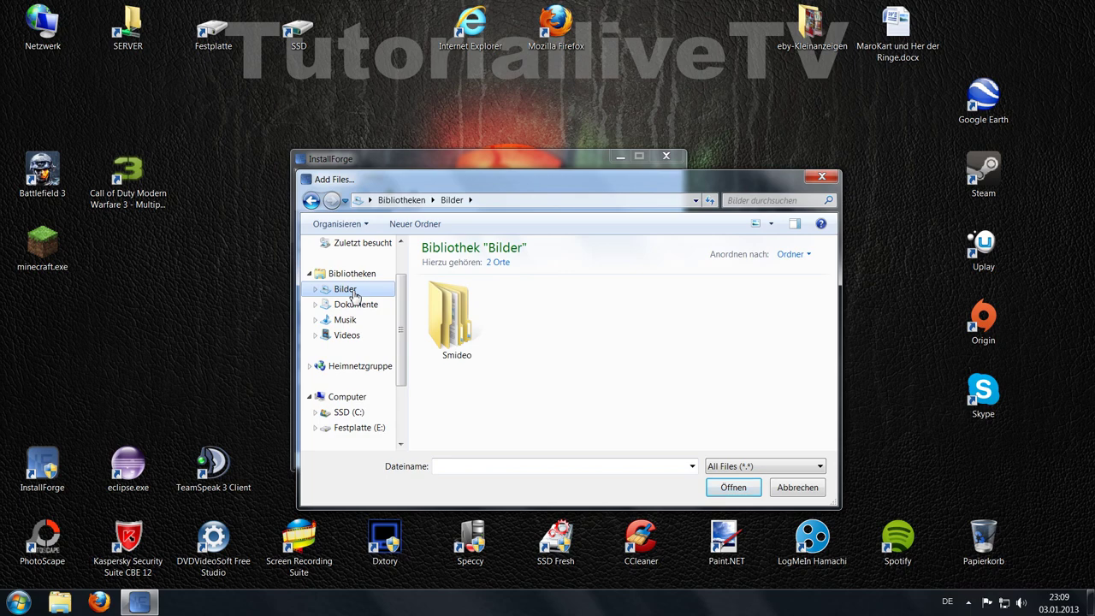
double_click(450, 314)
double_click(453, 315)
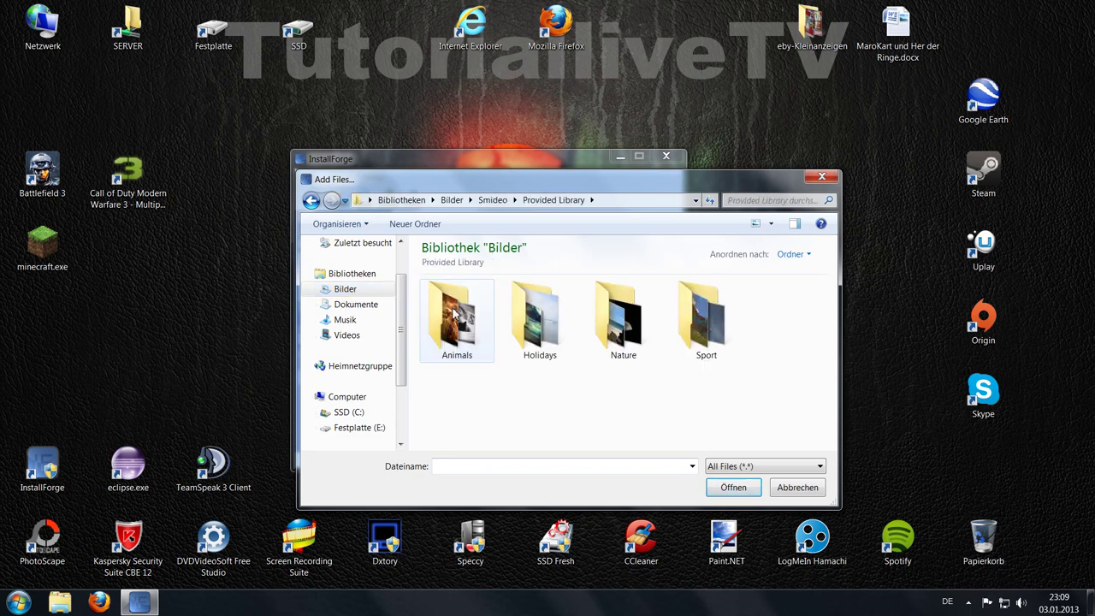
double_click(456, 315)
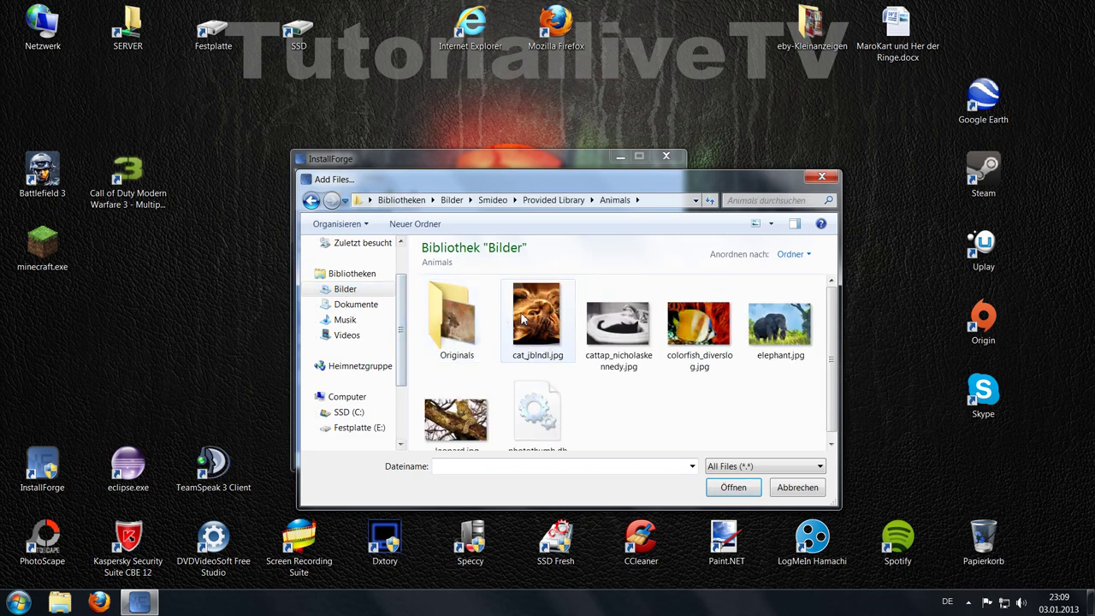
drag(496, 280, 778, 442)
click(734, 486)
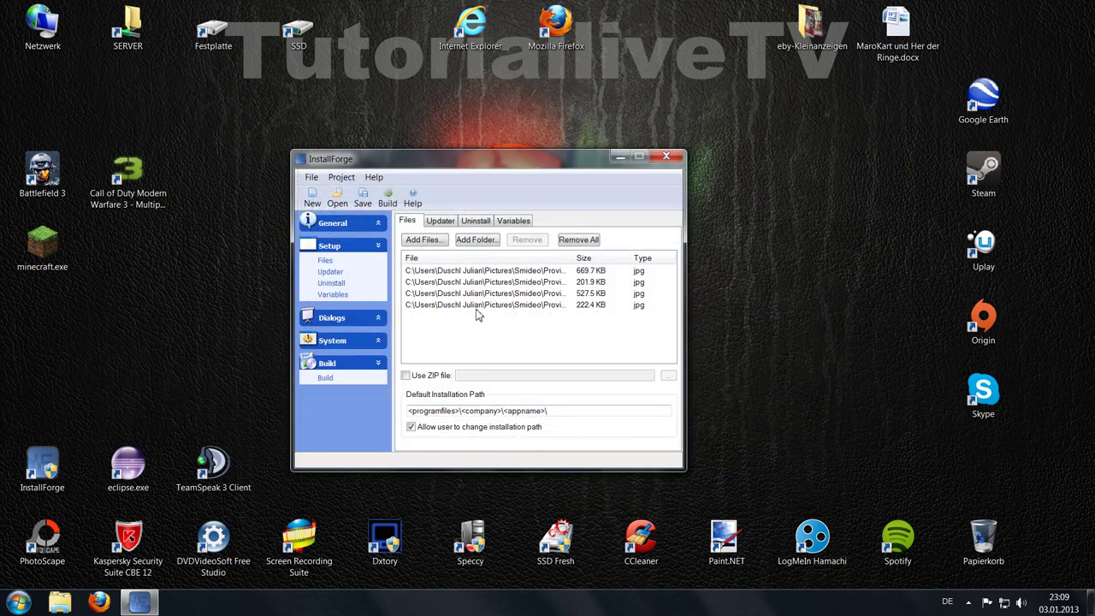
Step: Name the uninstaller 'TutorialLiveTV Unistall' and disable visiting a website after uninstalling
click(478, 225)
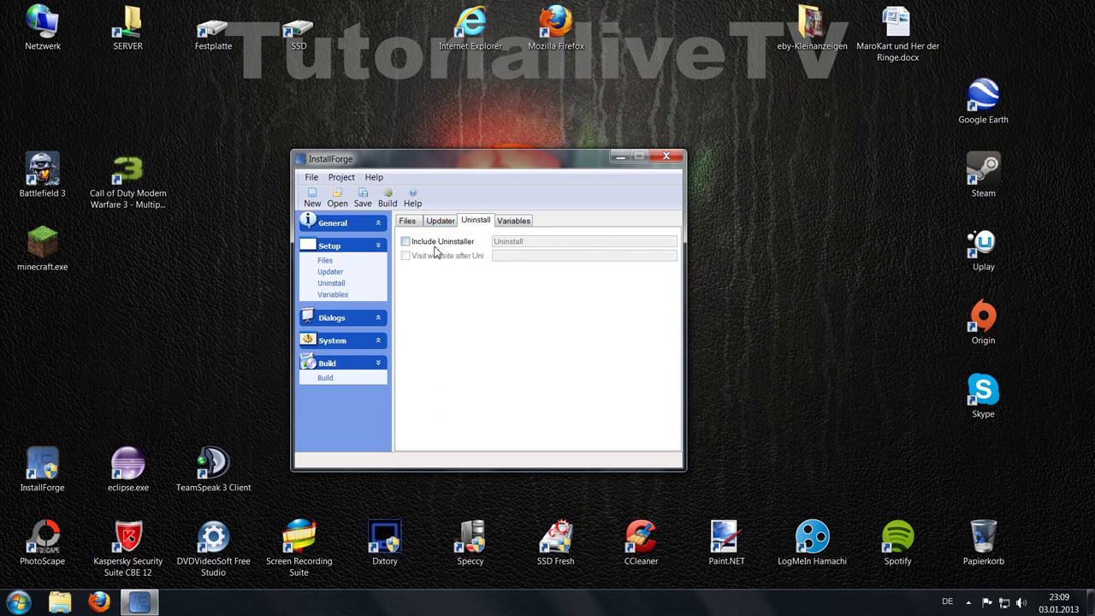
click(436, 246)
drag(541, 246, 402, 248)
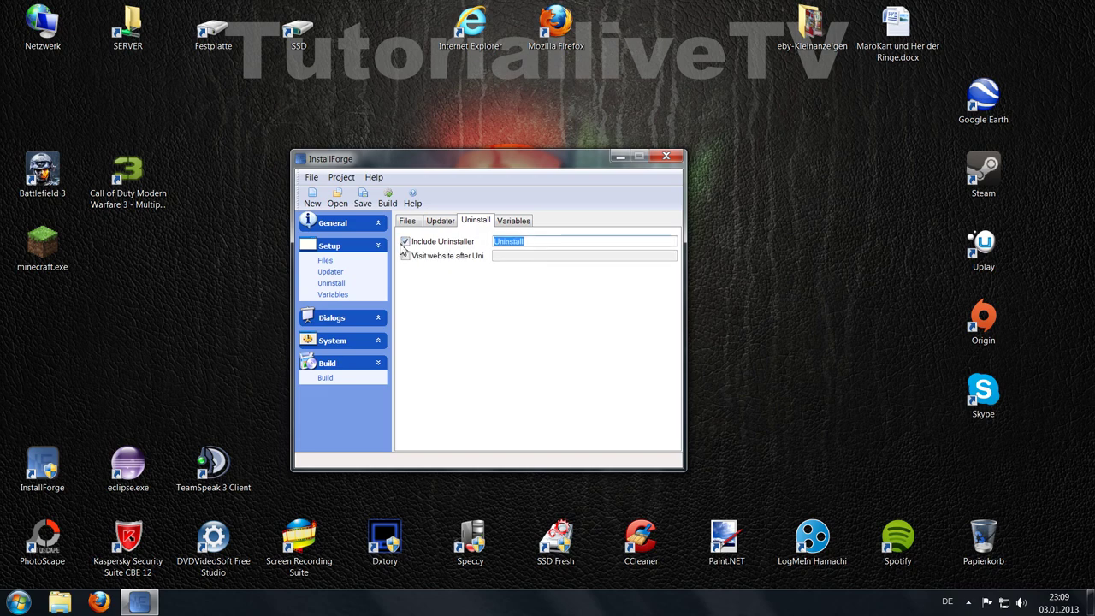
text(TutorialLiveTV Unistall)
click(405, 256)
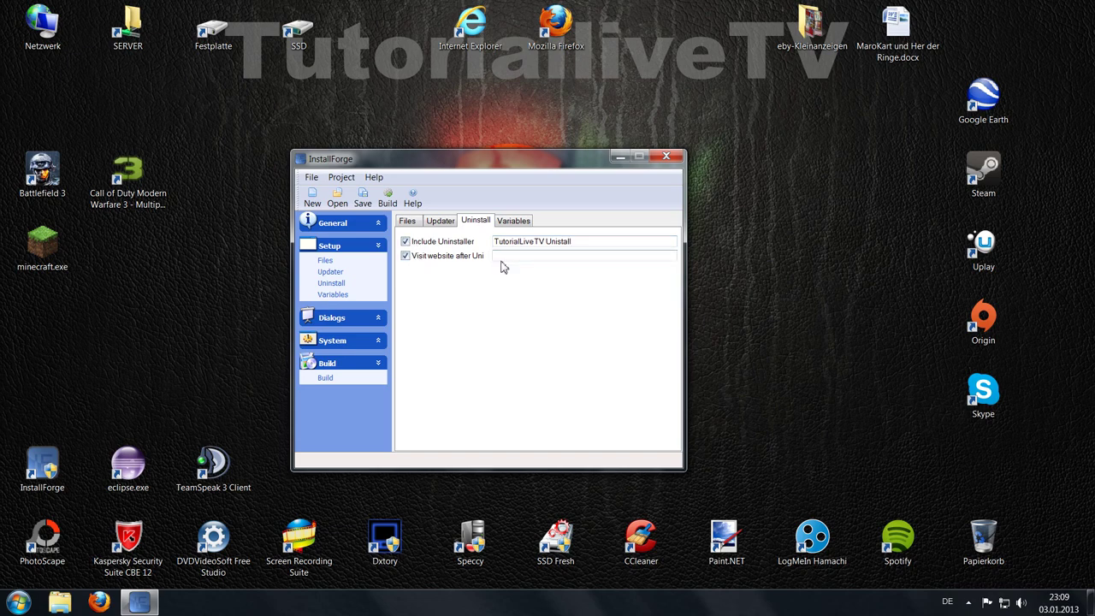
click(562, 259)
click(408, 257)
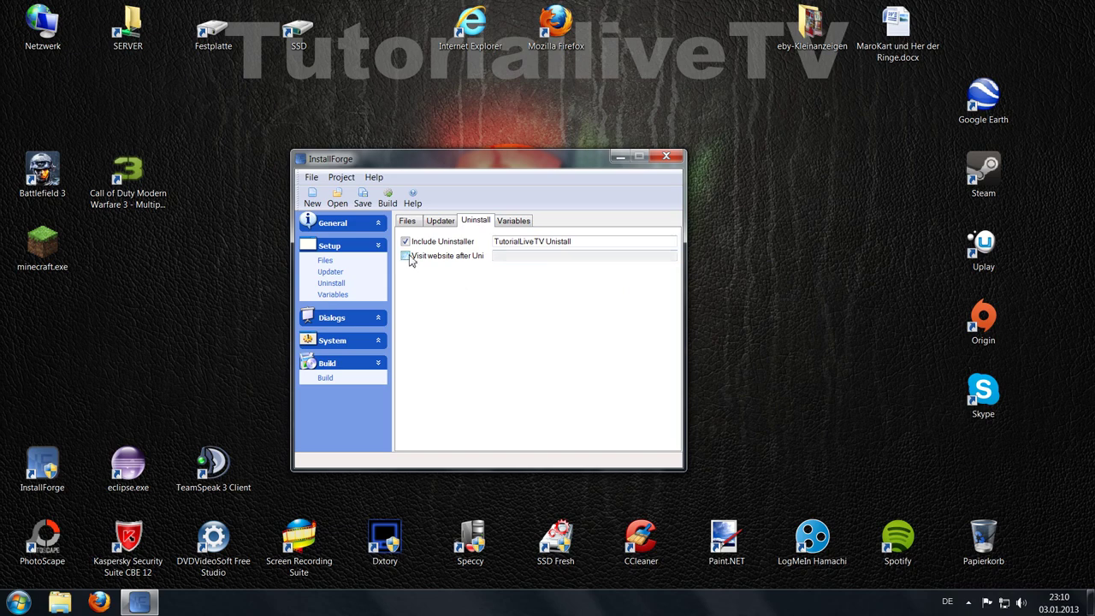
click(377, 248)
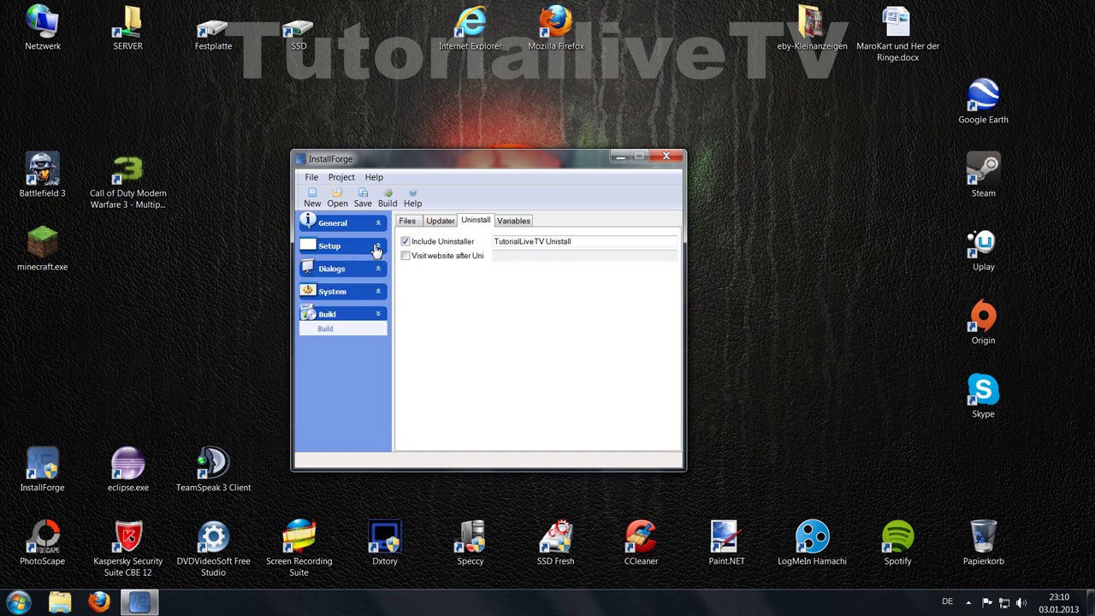
Step: Set the License dialog text font to Elephant, bold
click(371, 270)
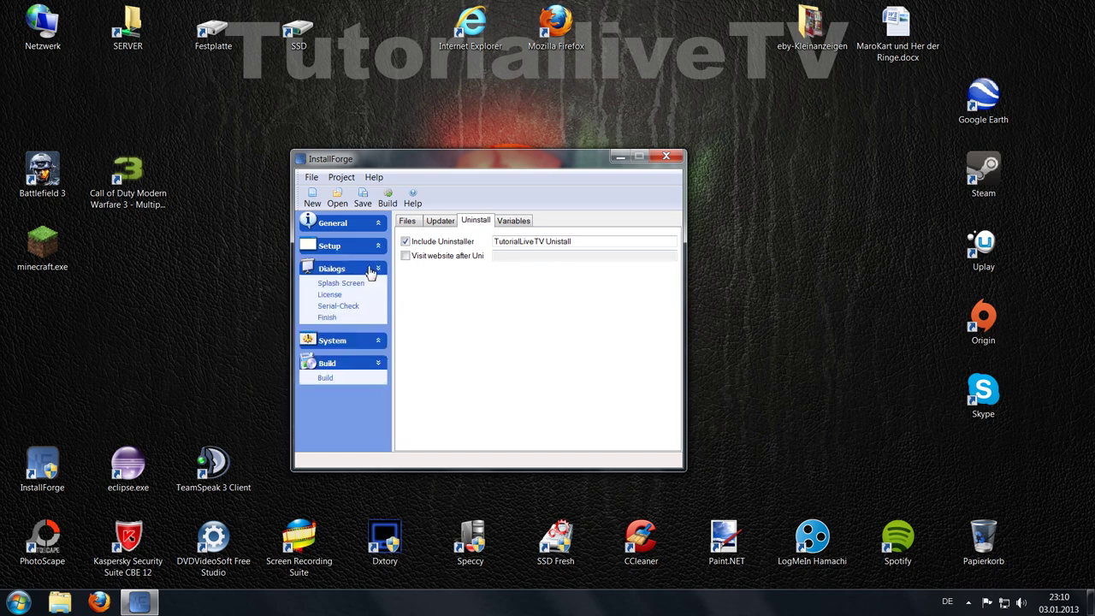
click(340, 286)
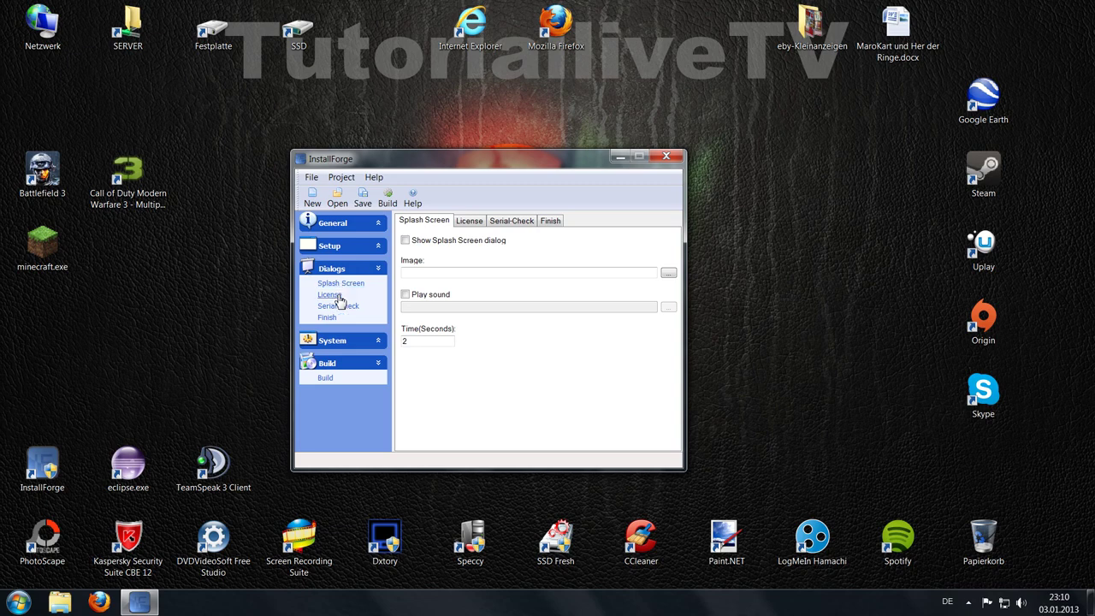
click(331, 295)
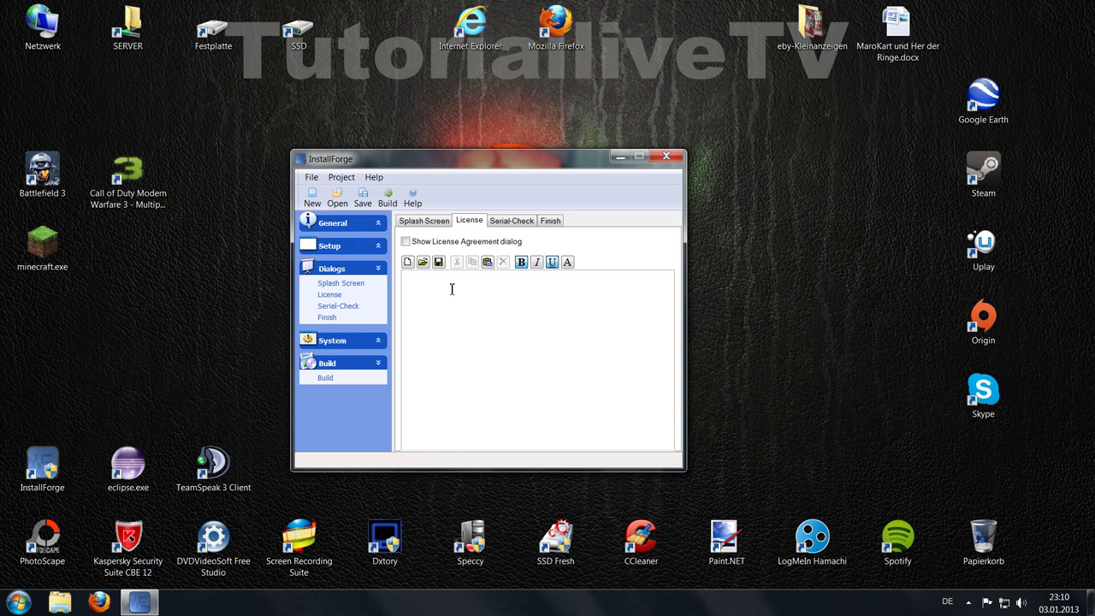
click(567, 263)
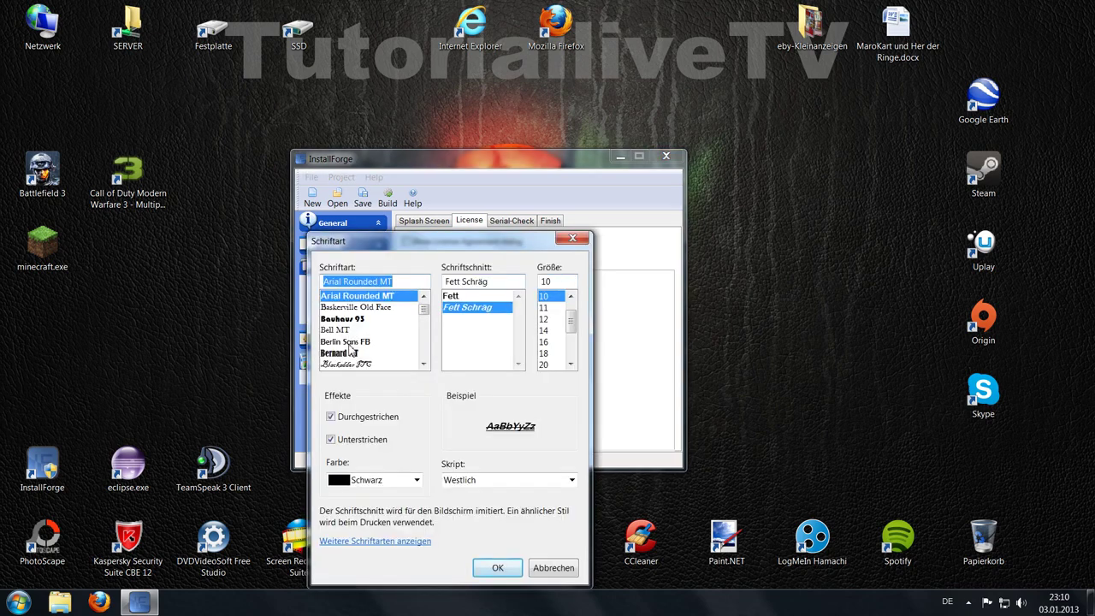
click(424, 323)
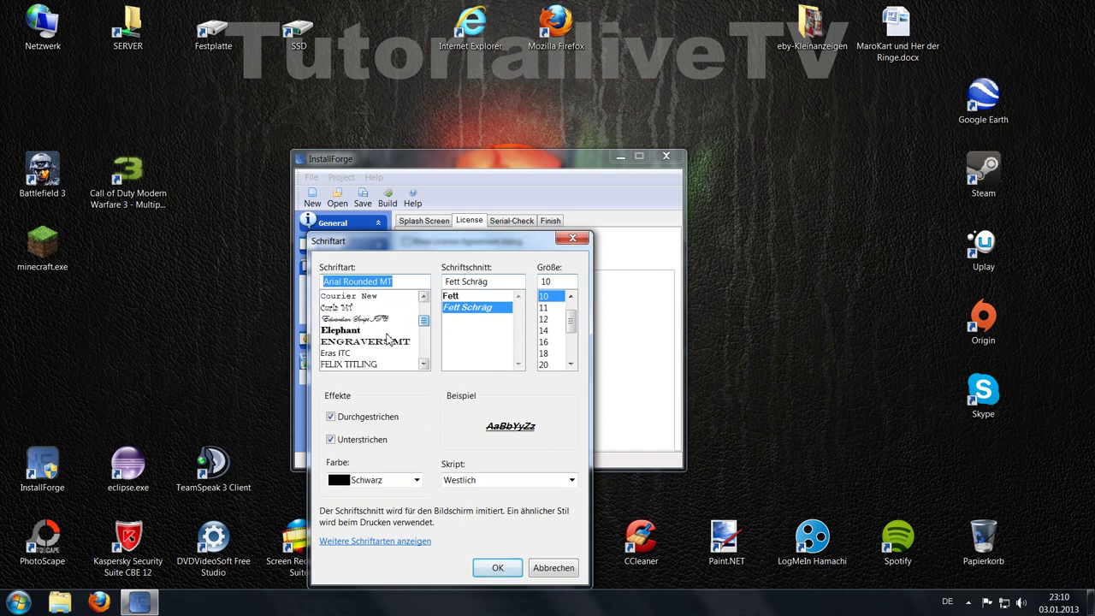
click(345, 331)
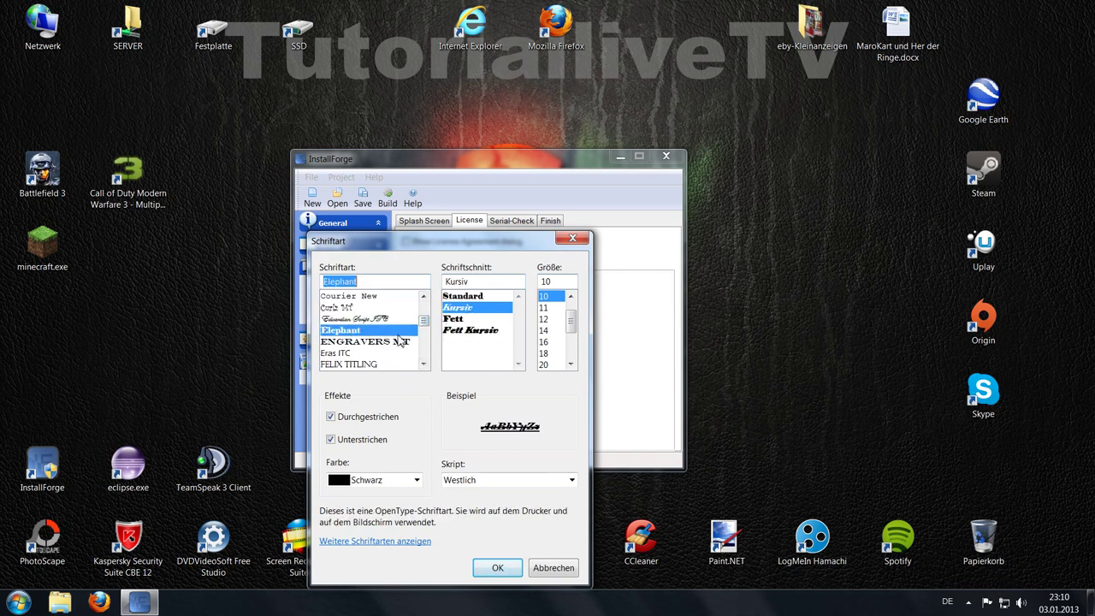
click(469, 318)
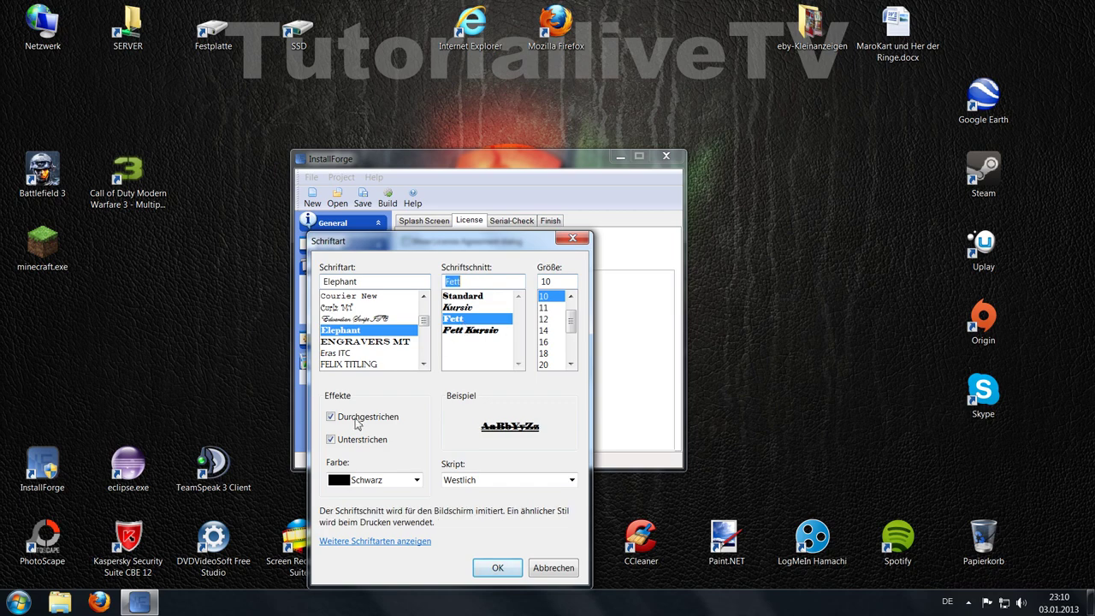
click(498, 567)
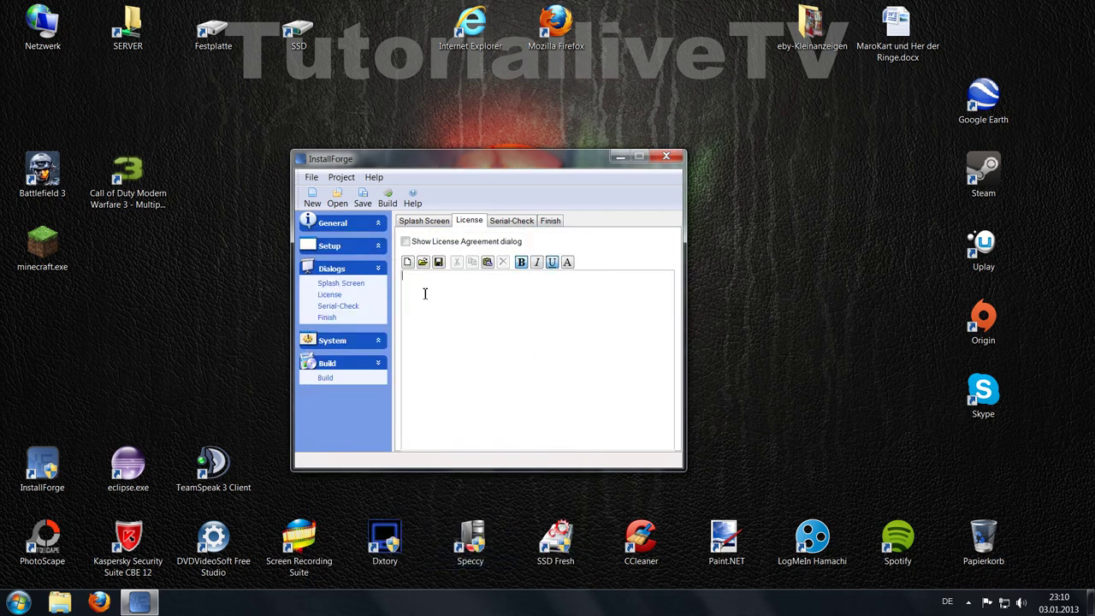
Step: Write the license text 'TutorialLiveTV Rechte' without underline, followed by a '§ 1 ...' line
text(TutorialLiveTV Recht)
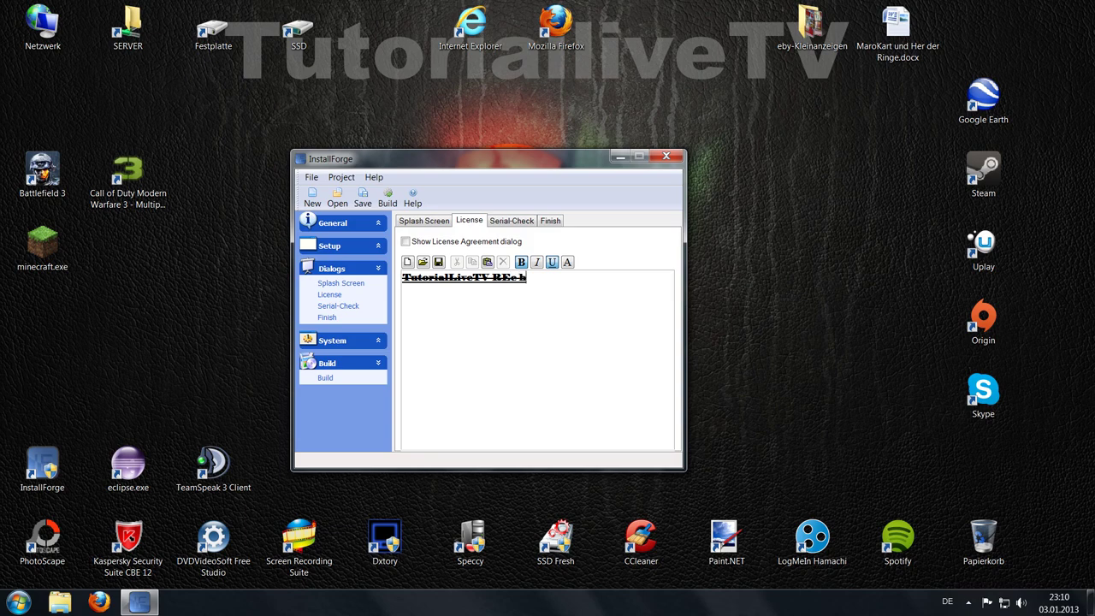
key(BackSpace)
key(BackSpace)
key(BackSpace)
text(chte)
click(552, 261)
click(420, 296)
key(Return)
text(§ 1 ...)
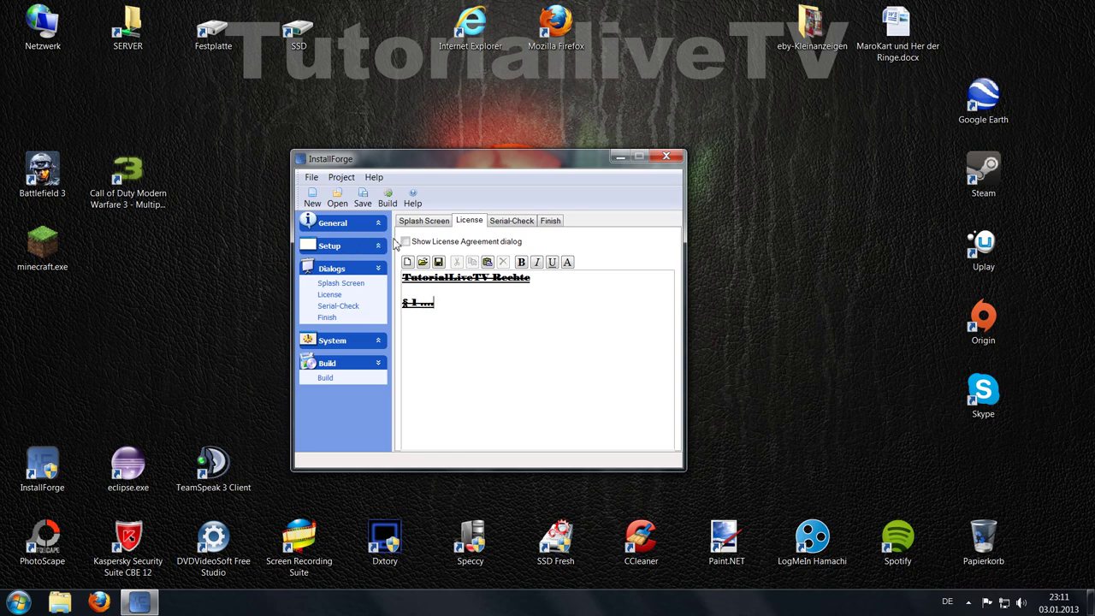
click(516, 224)
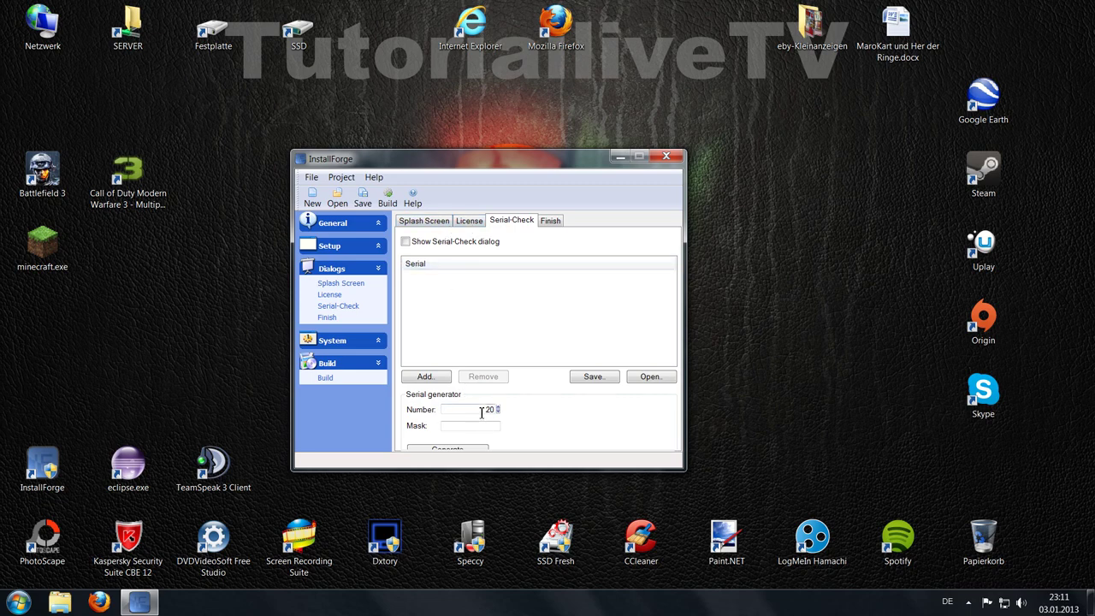
Step: Test-generate 20 and then 5 serials, keep the count at 5, and remove the generated serials
drag(482, 411, 518, 413)
text(20)
click(466, 451)
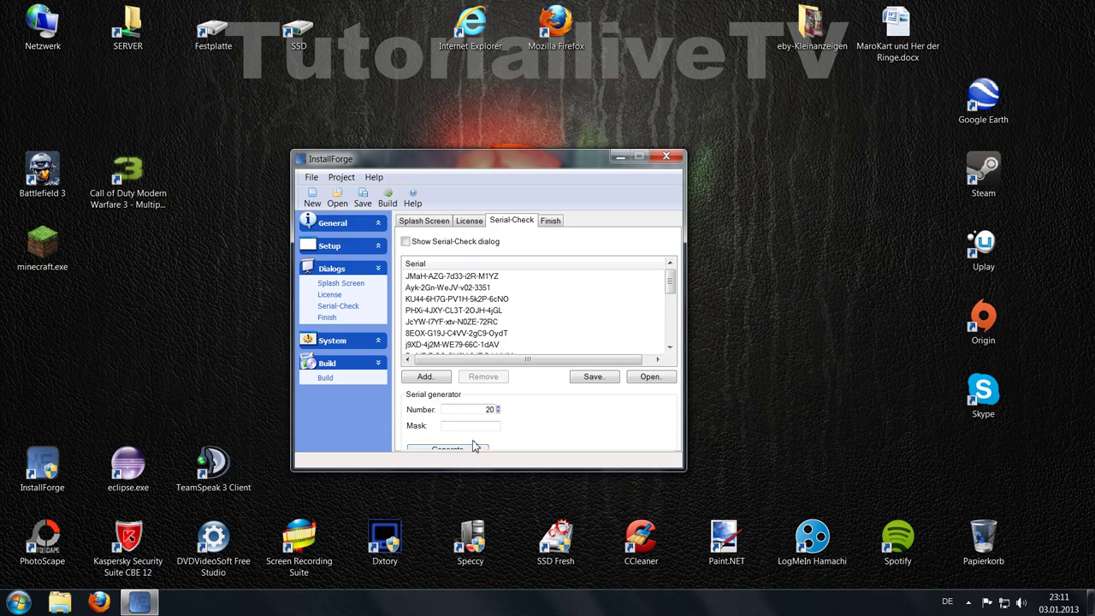
scroll(676, 347, down, 4)
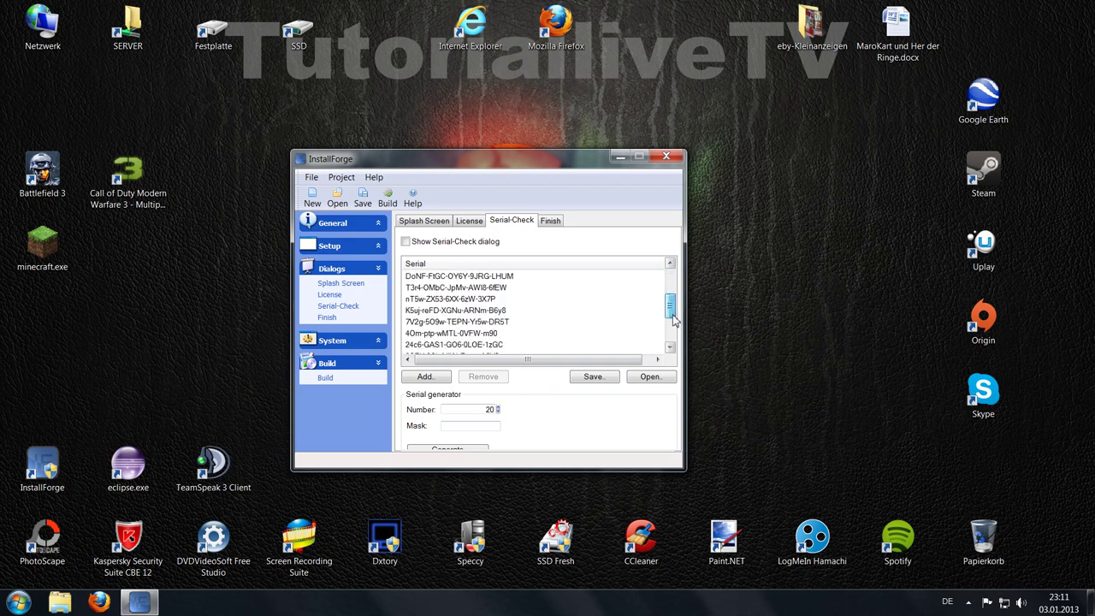
drag(531, 345, 450, 253)
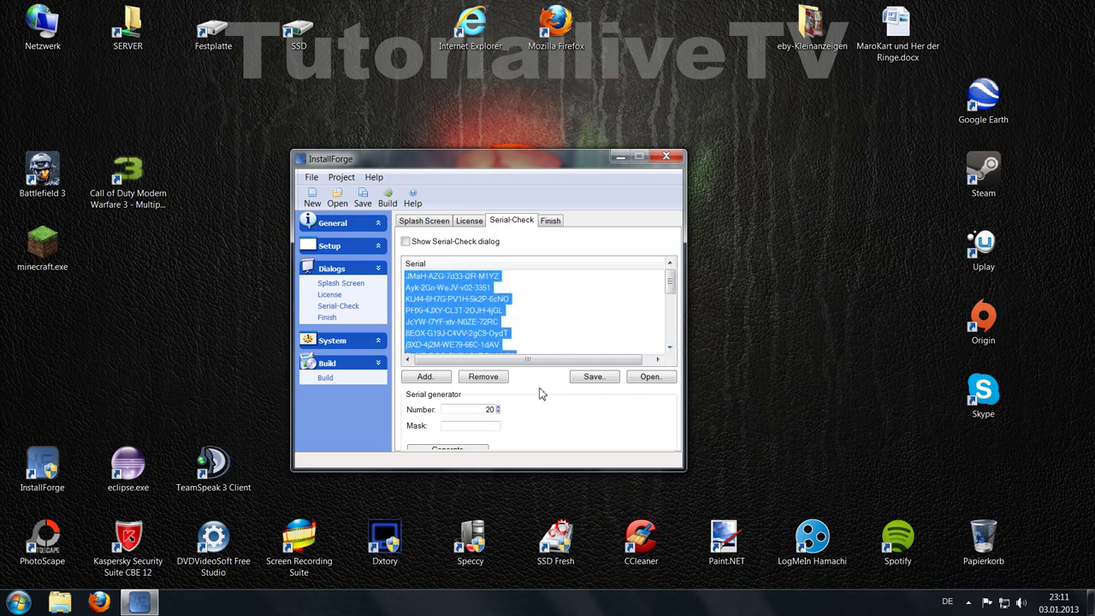
double_click(486, 409)
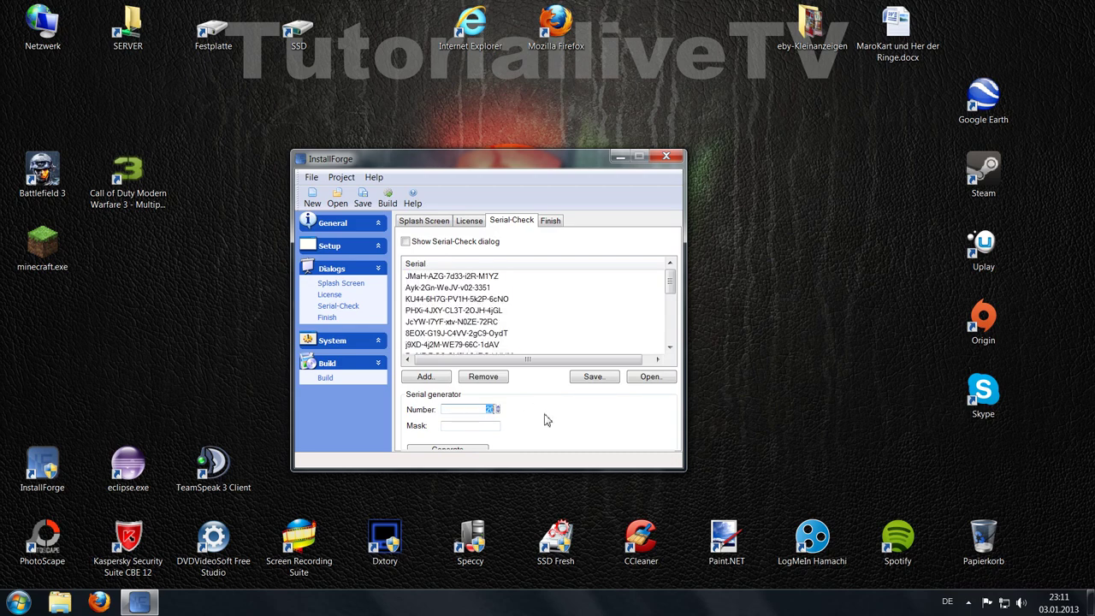
text(5)
click(475, 450)
drag(418, 342, 530, 275)
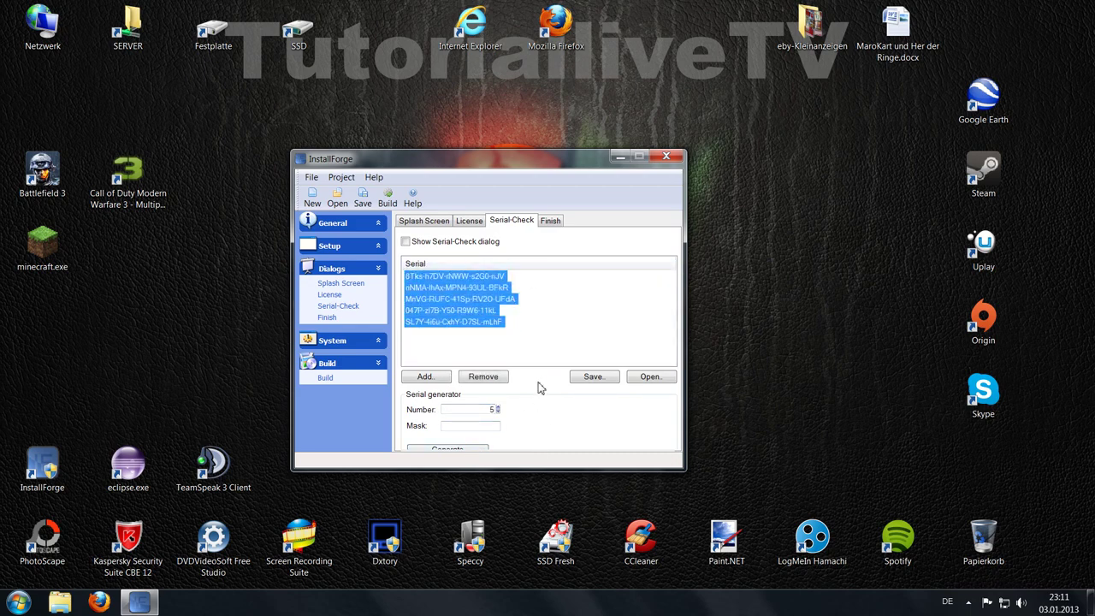
click(483, 377)
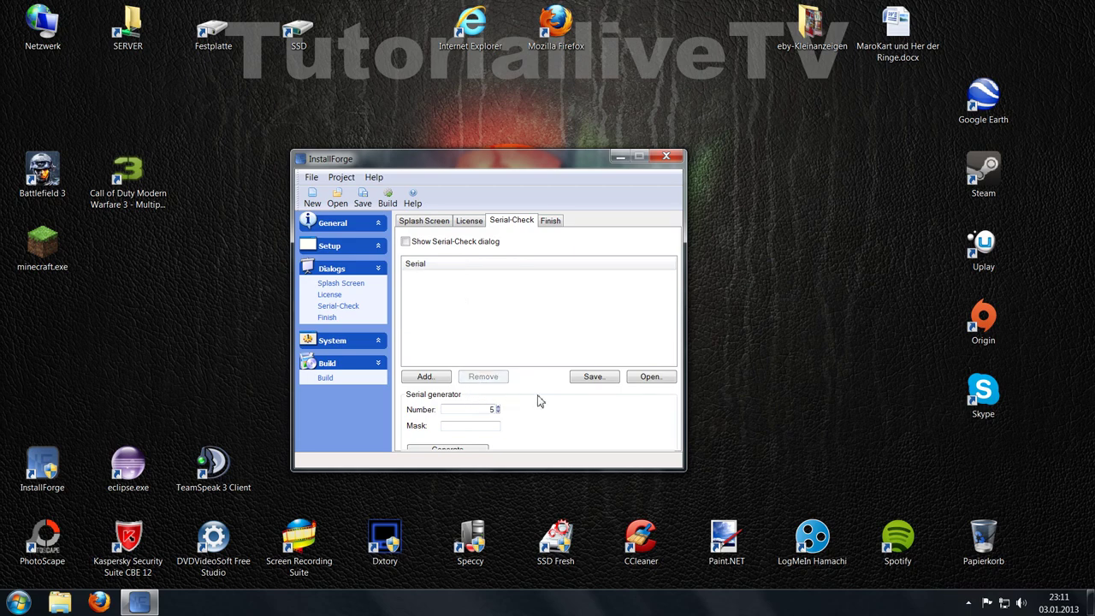
Step: Manually add one serial to the list after discarding two trial entries
click(433, 379)
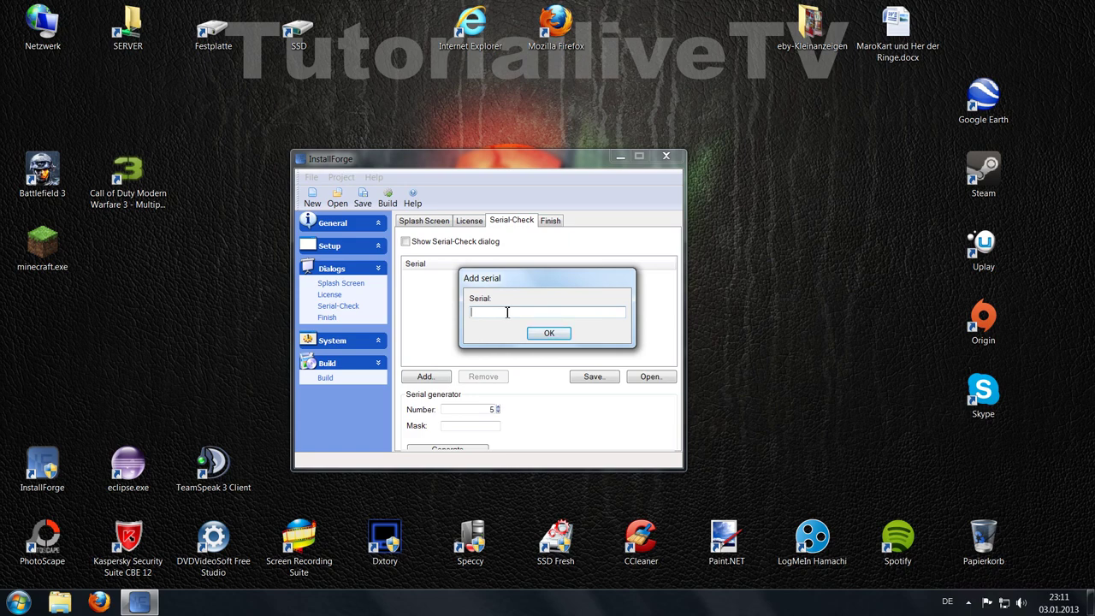
text(1111-1111-1111-1111)
key(BackSpace)
key(BackSpace)
key(BackSpace)
key(BackSpace)
key(BackSpace)
key(BackSpace)
key(BackSpace)
key(BackSpace)
key(BackSpace)
key(BackSpace)
key(BackSpace)
key(BackSpace)
key(BackSpace)
key(BackSpace)
key(BackSpace)
key(BackSpace)
key(BackSpace)
text(Haus)
key(BackSpace)
key(BackSpace)
key(BackSpace)
click(549, 333)
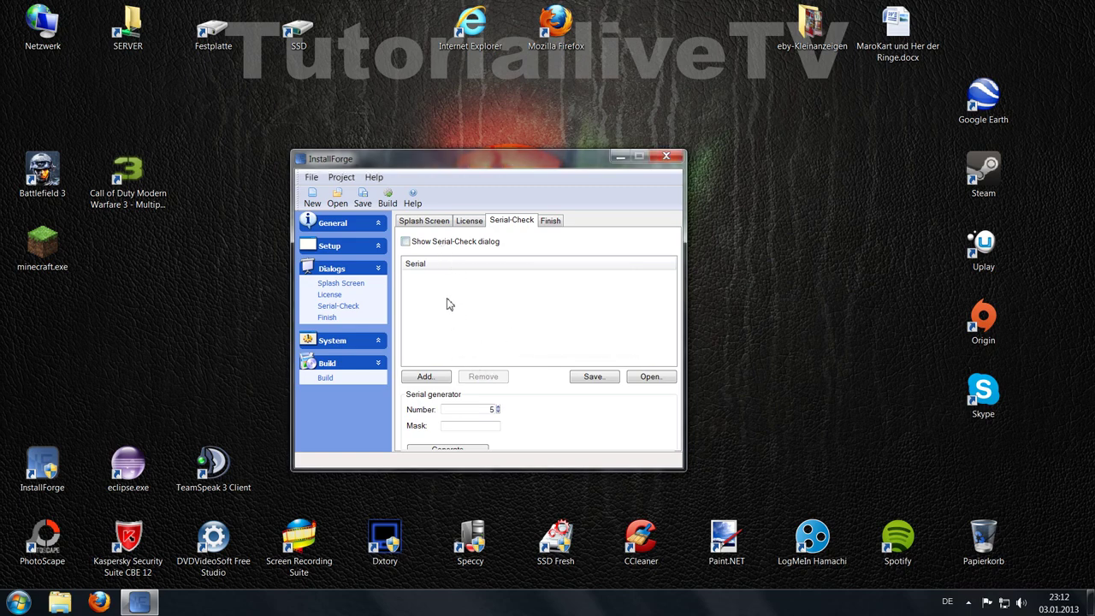
click(425, 376)
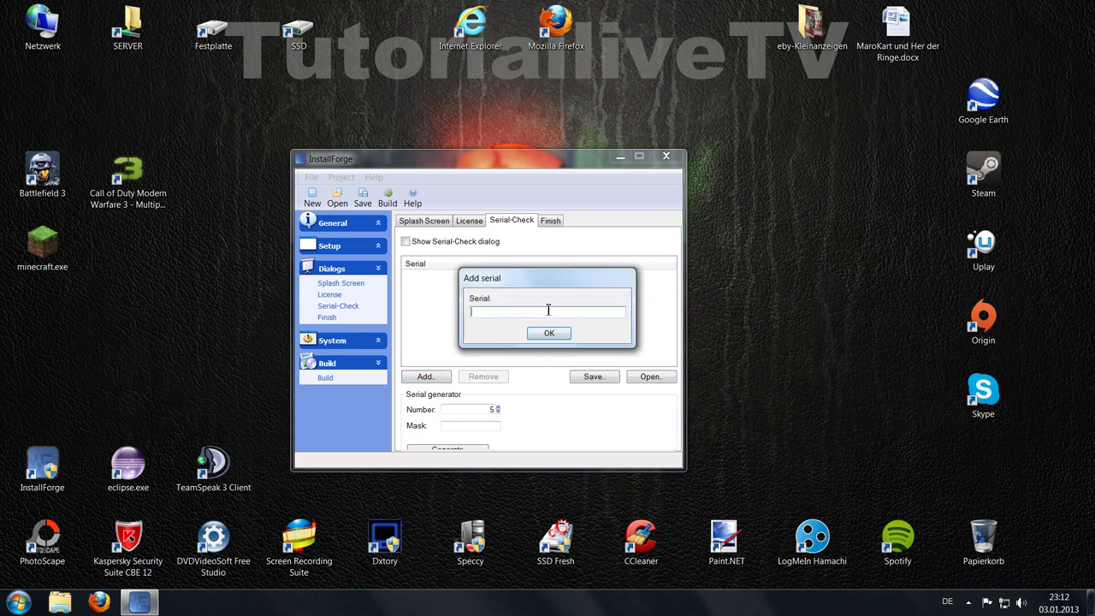
text(123456)
click(548, 332)
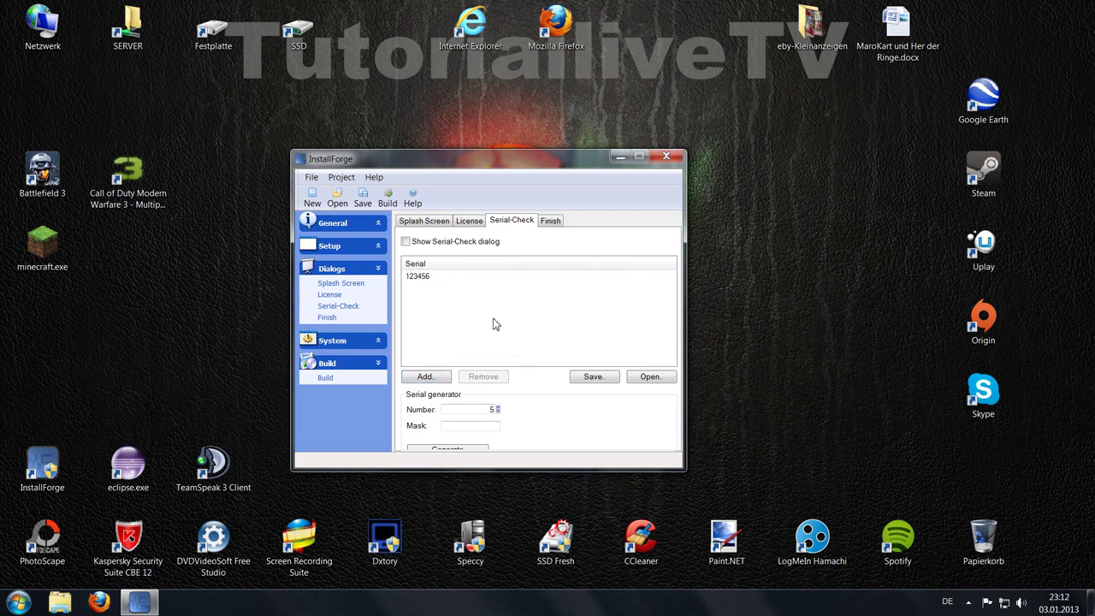
click(552, 221)
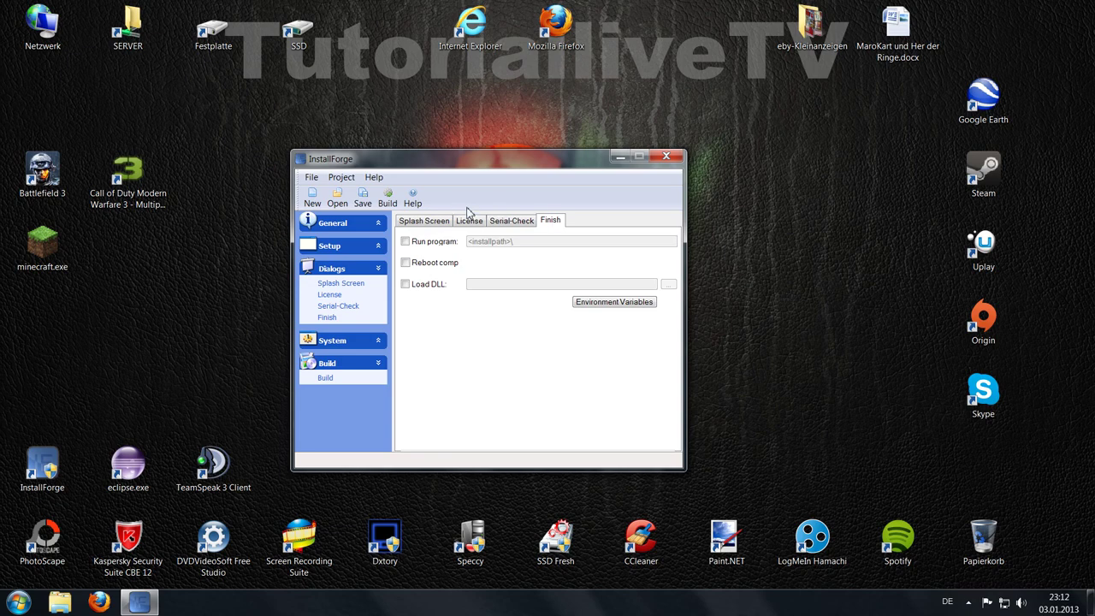
Step: Leave only running the program from <installpath>\ checked, with reboot and DLL loading off
click(405, 242)
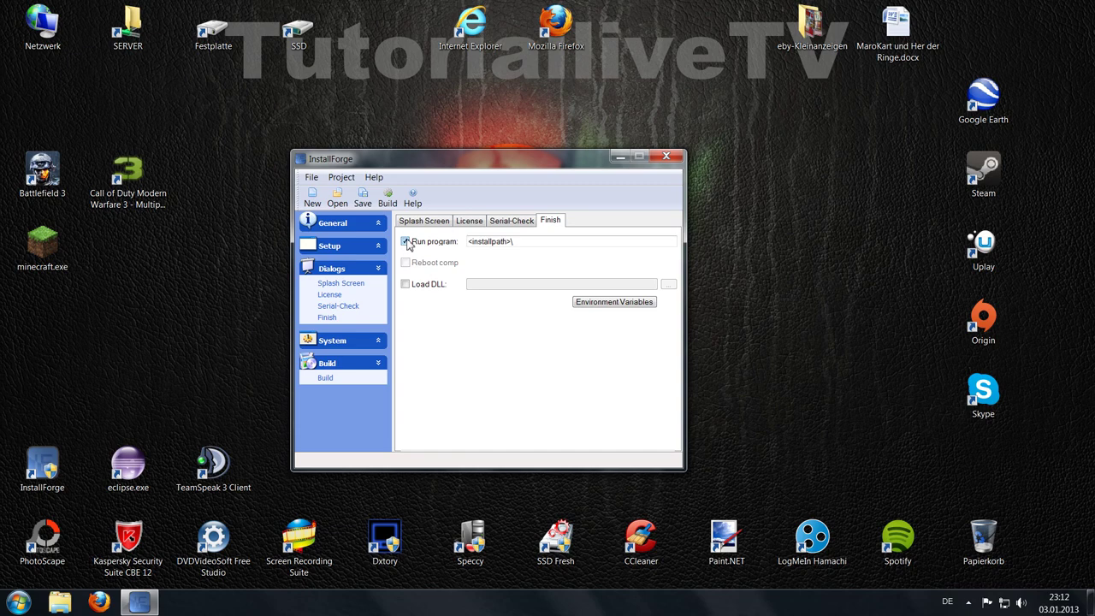
click(407, 243)
click(406, 263)
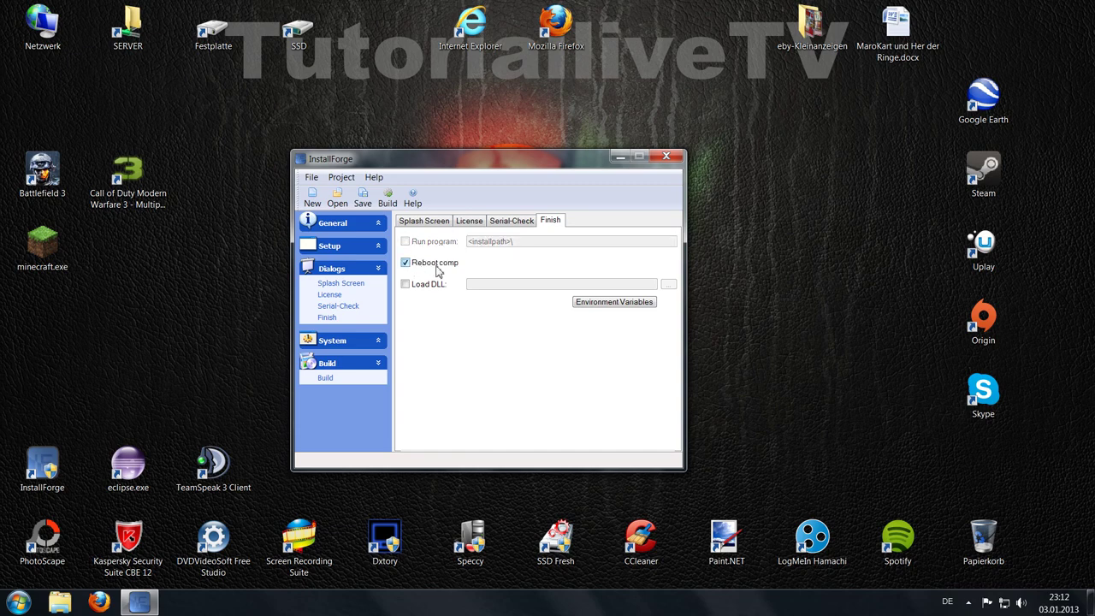
click(435, 287)
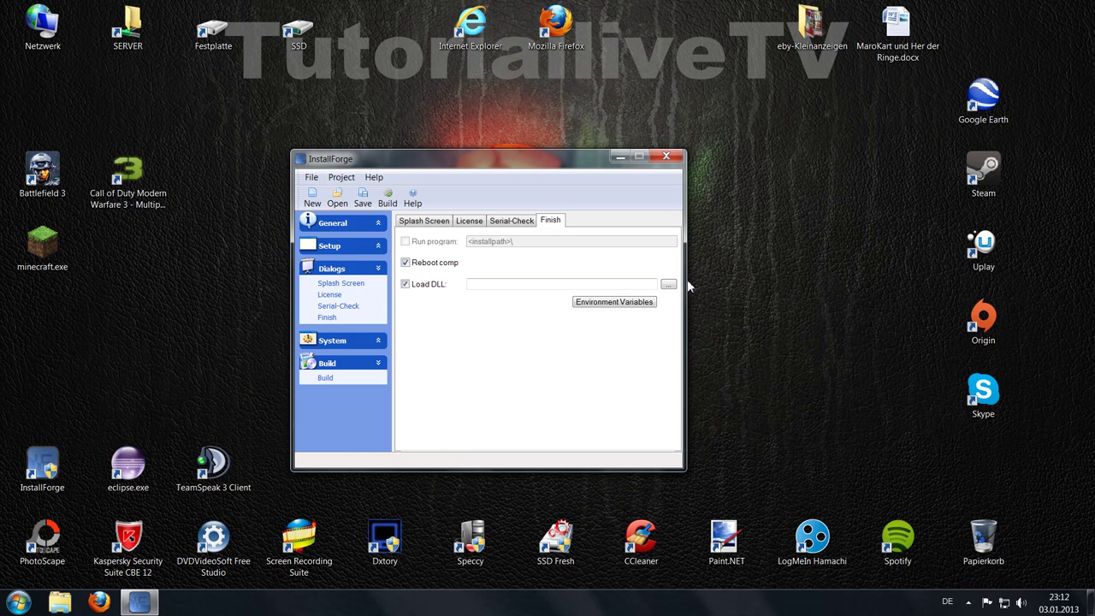
click(433, 288)
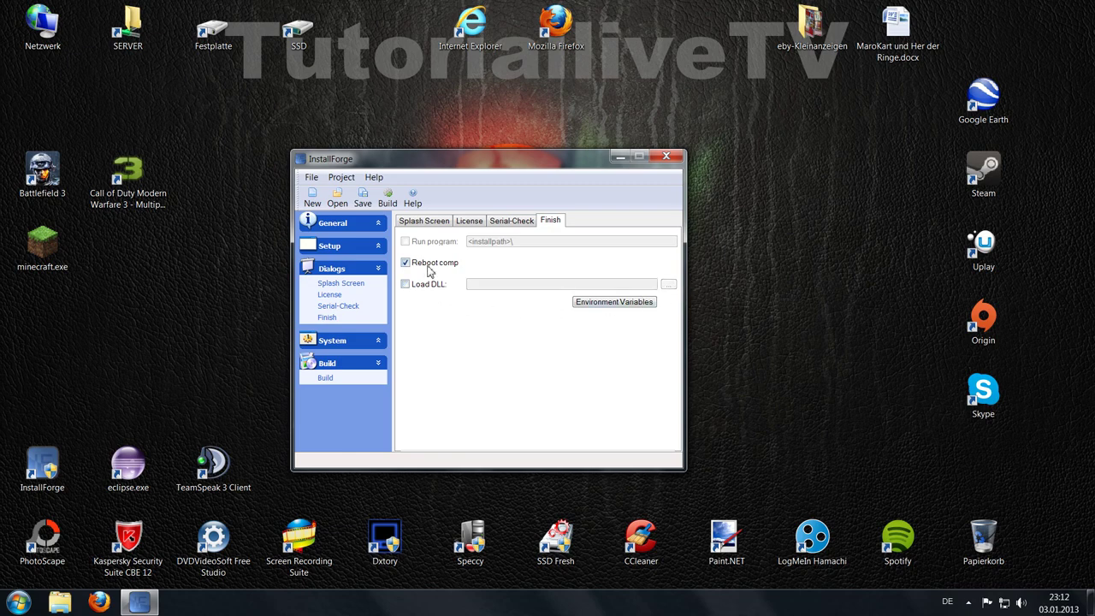
click(429, 271)
click(419, 247)
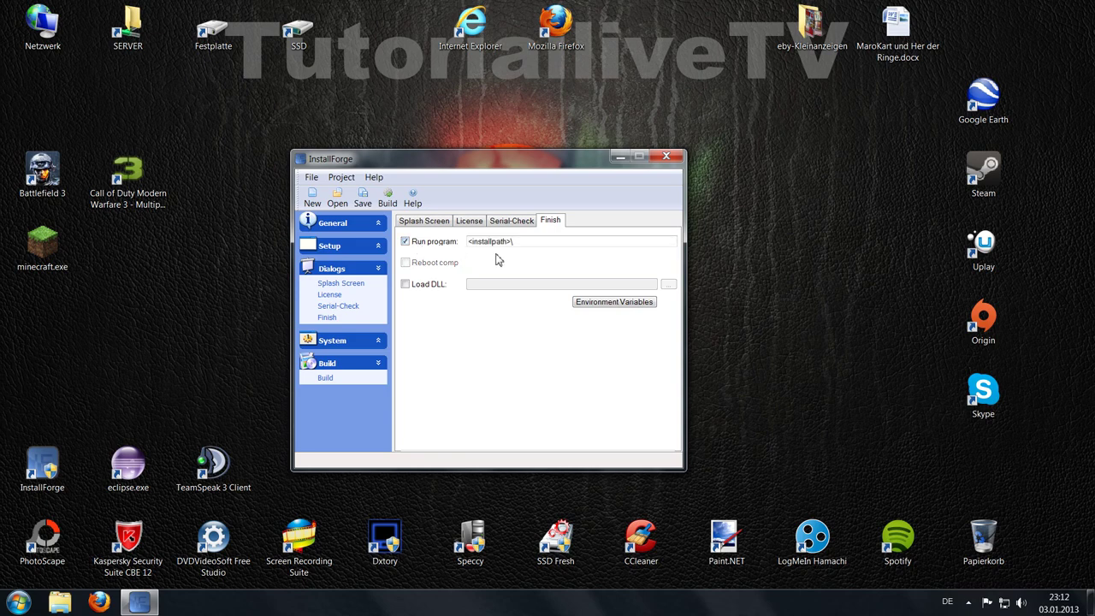
click(367, 272)
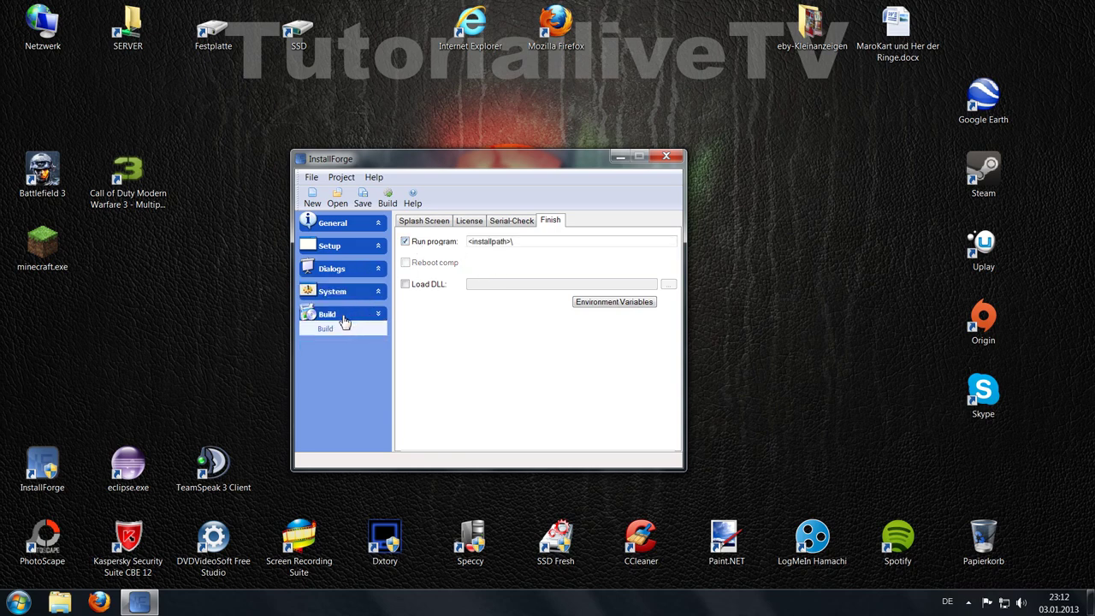
Step: On the Build page, set the output setup file to 'Setup' on the Desktop
click(328, 332)
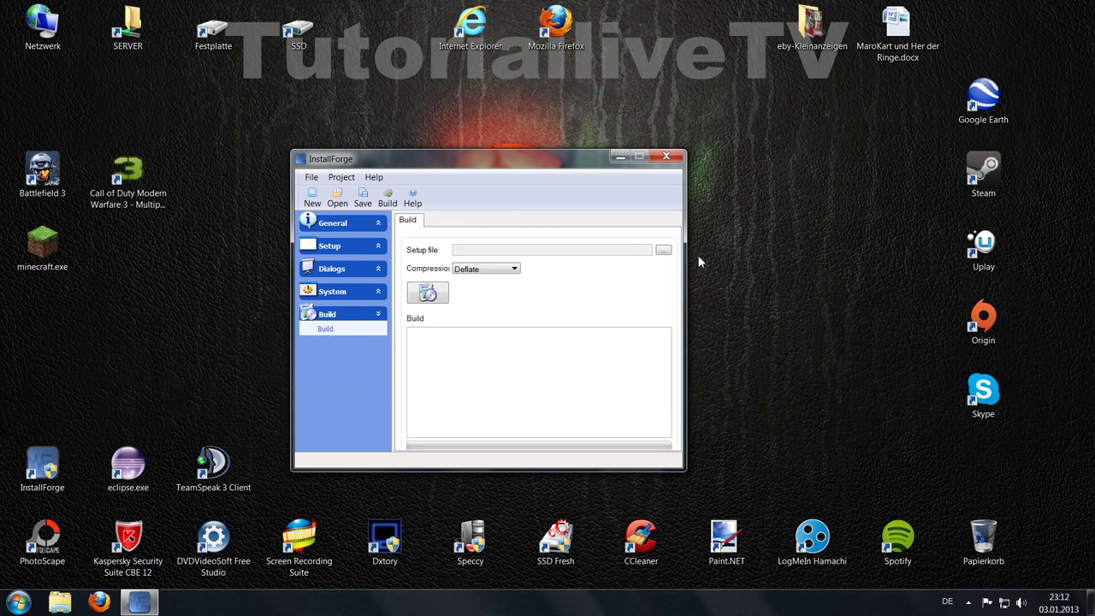
click(662, 251)
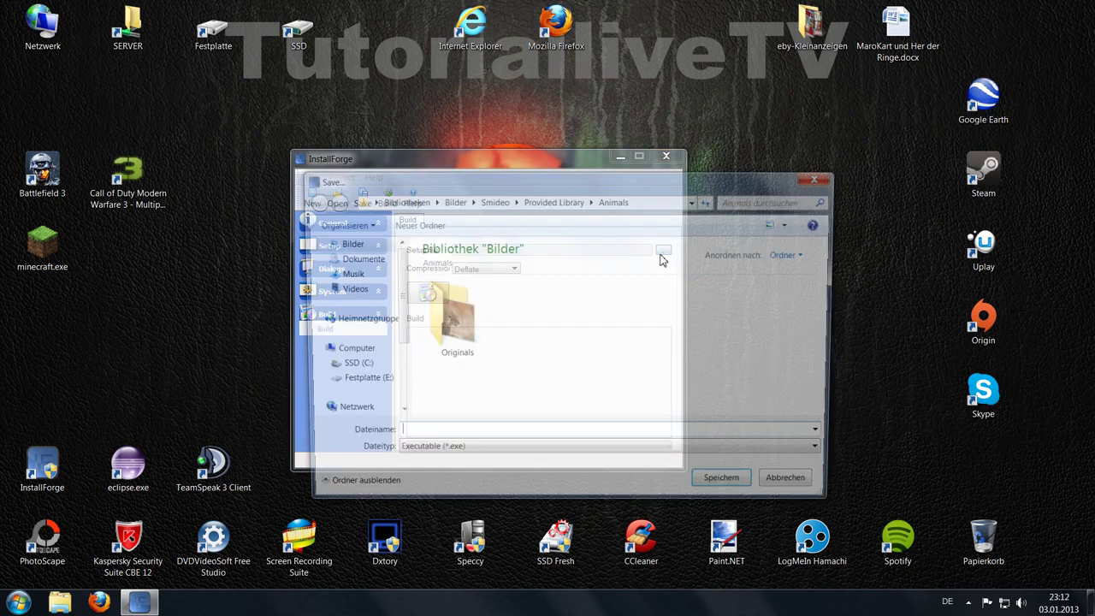
click(351, 264)
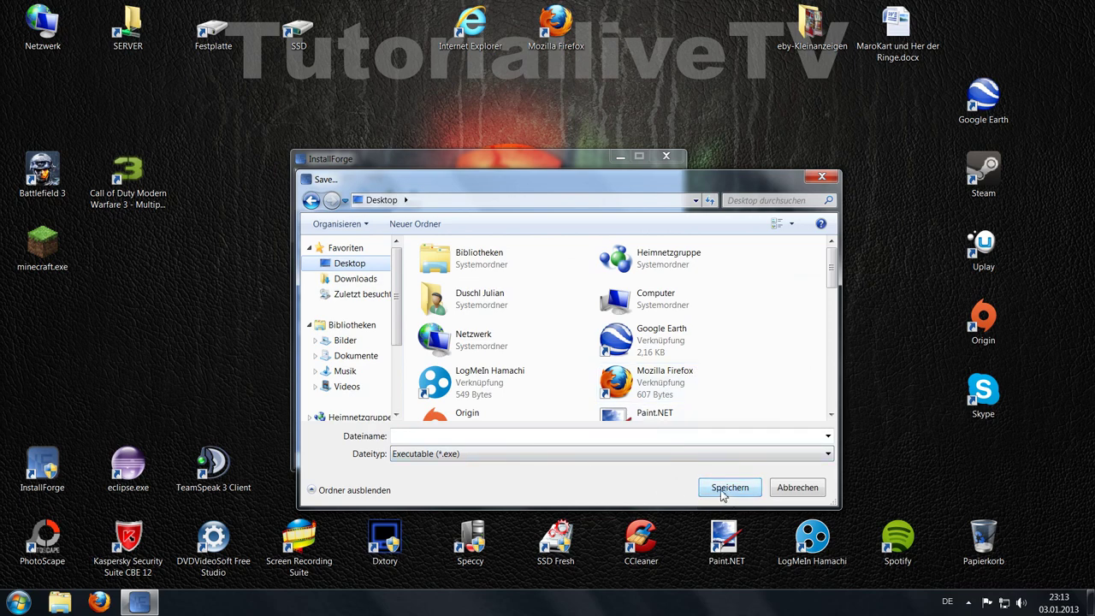
click(510, 435)
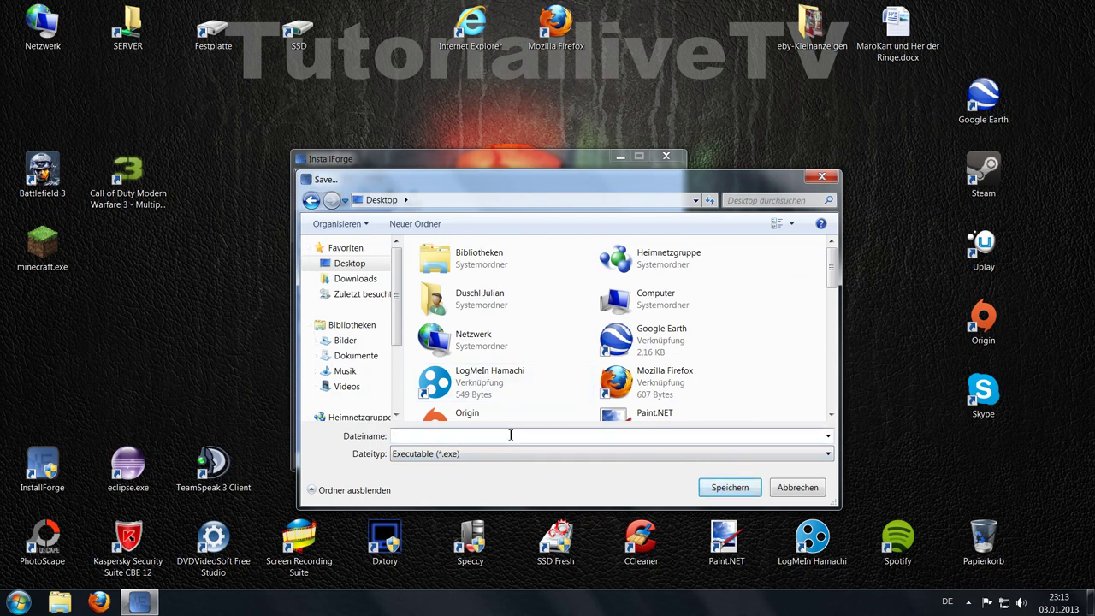
text(Setup)
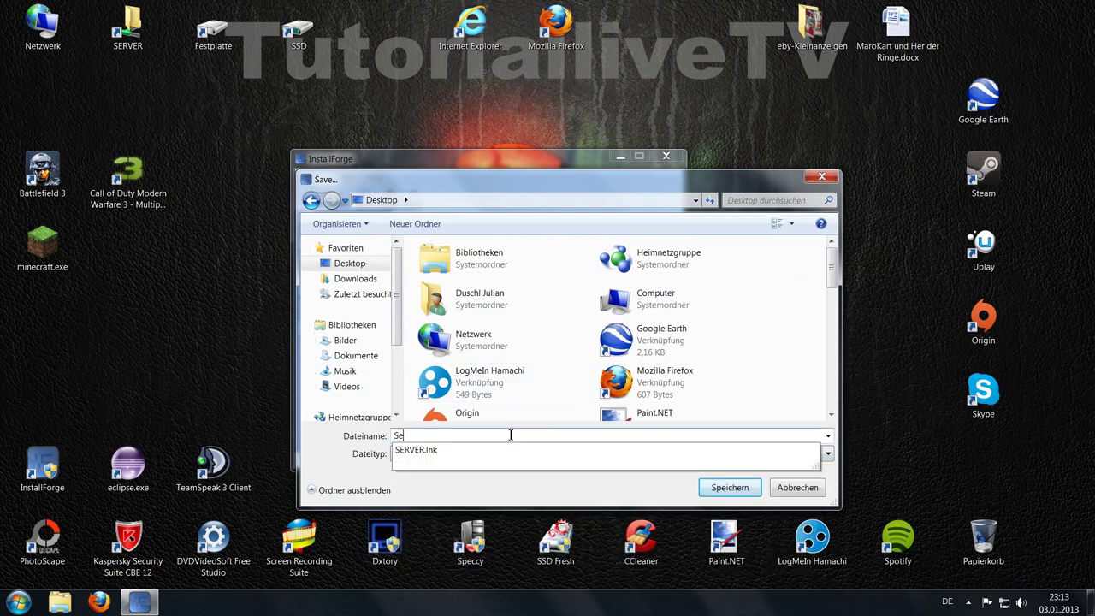
click(723, 486)
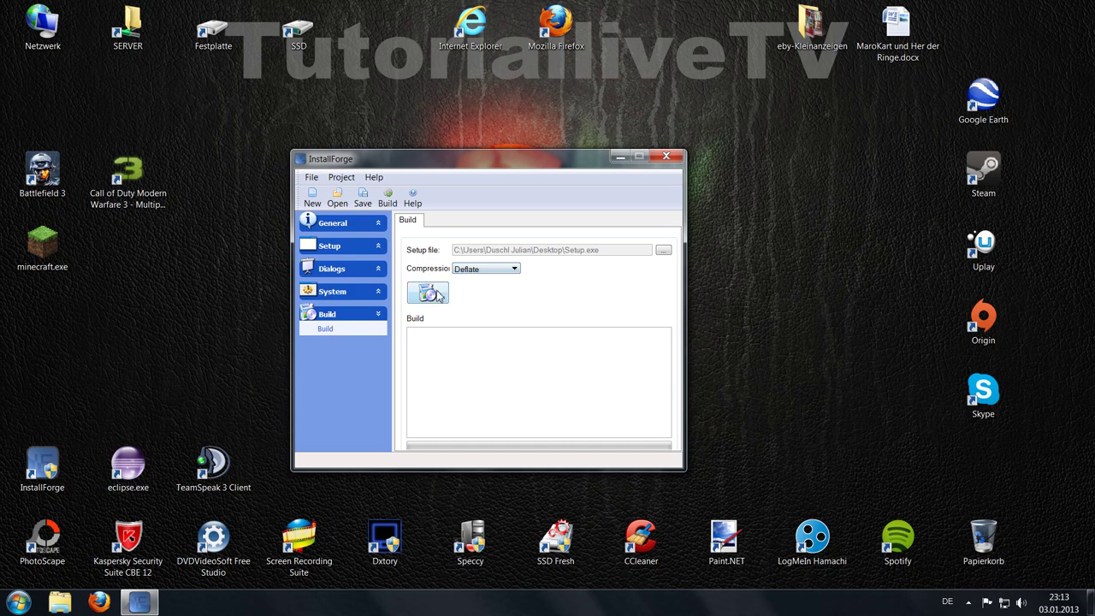
Step: Build Setup.exe without running it, close InstallForge, and move Setup.exe to the desktop centre
click(428, 294)
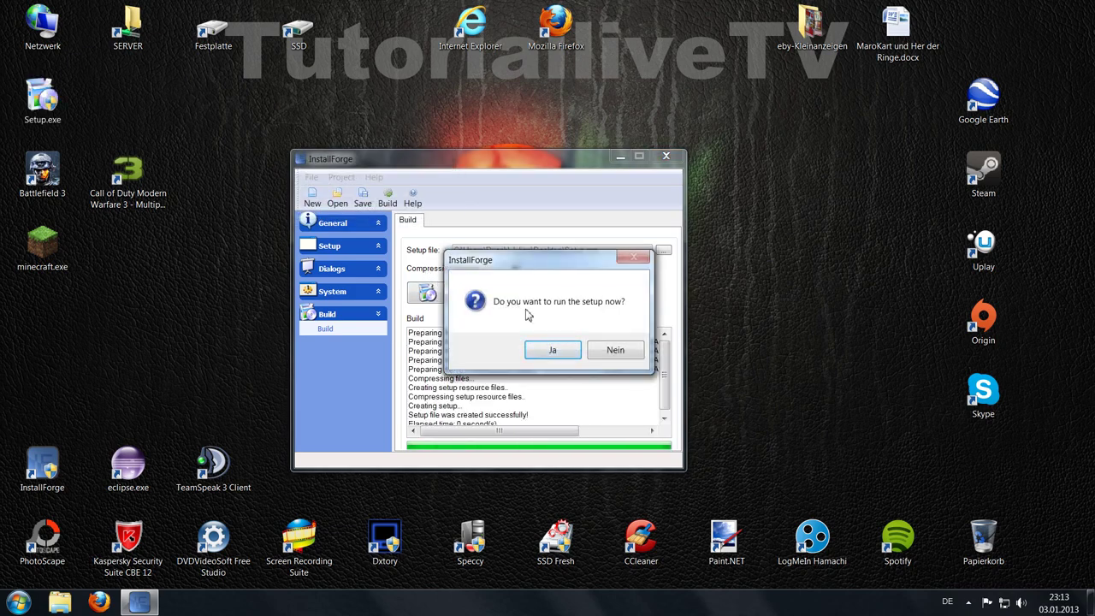
click(615, 351)
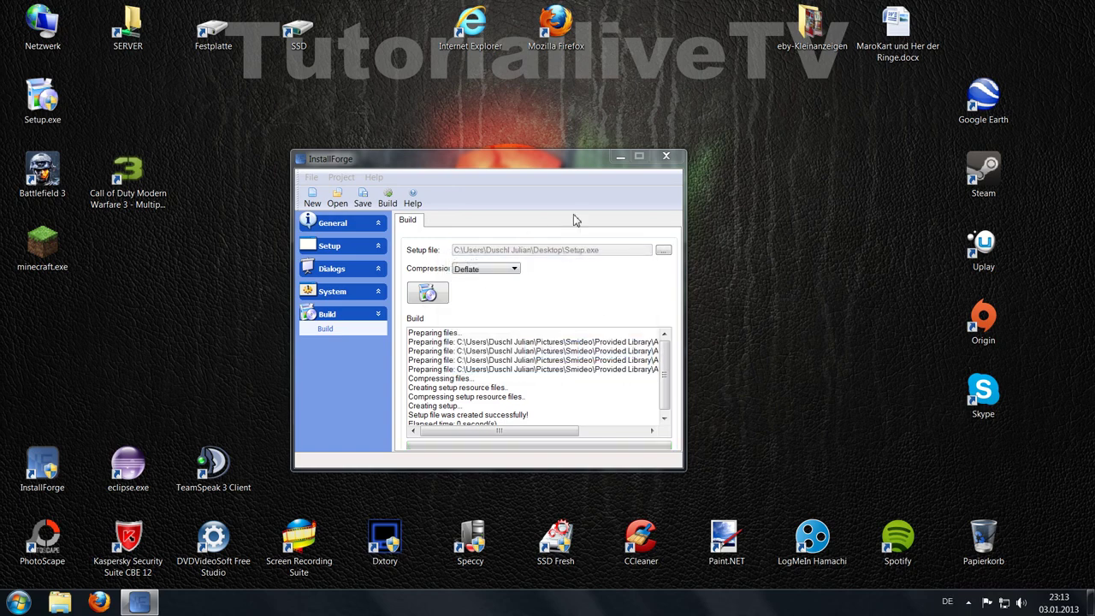
click(667, 157)
drag(42, 98, 470, 257)
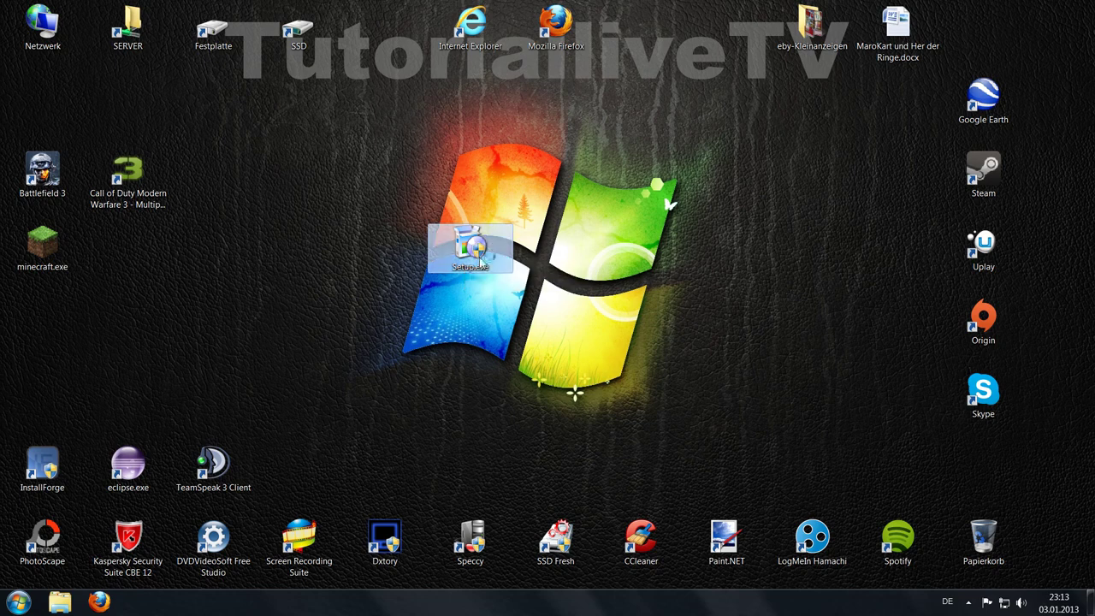
Step: Launch Setup.exe, keep Deutsch as installer language, and continue past the welcome page
click(634, 312)
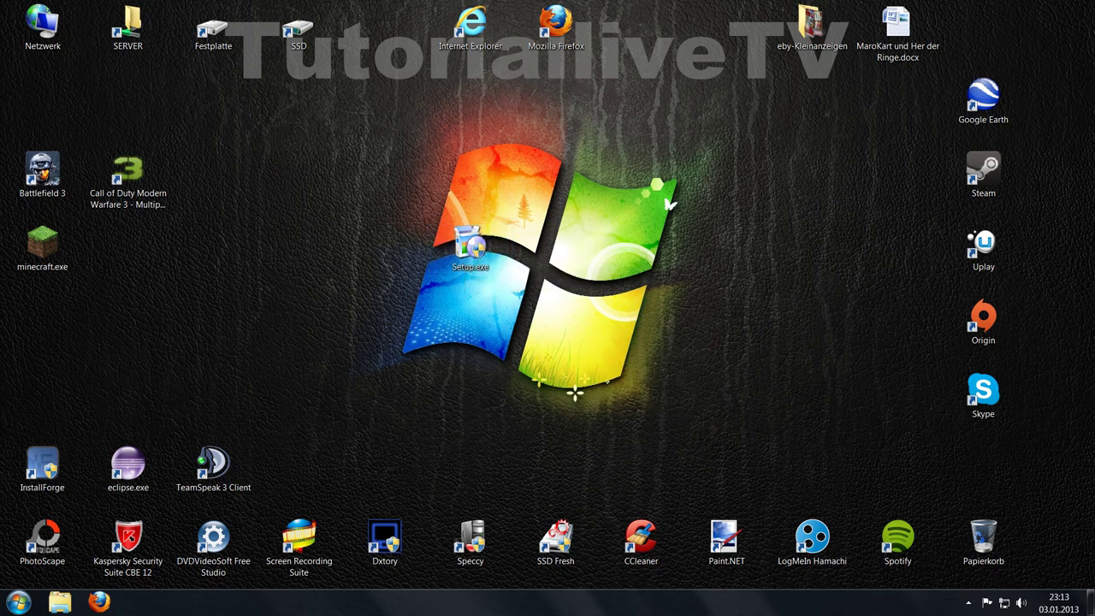
click(512, 317)
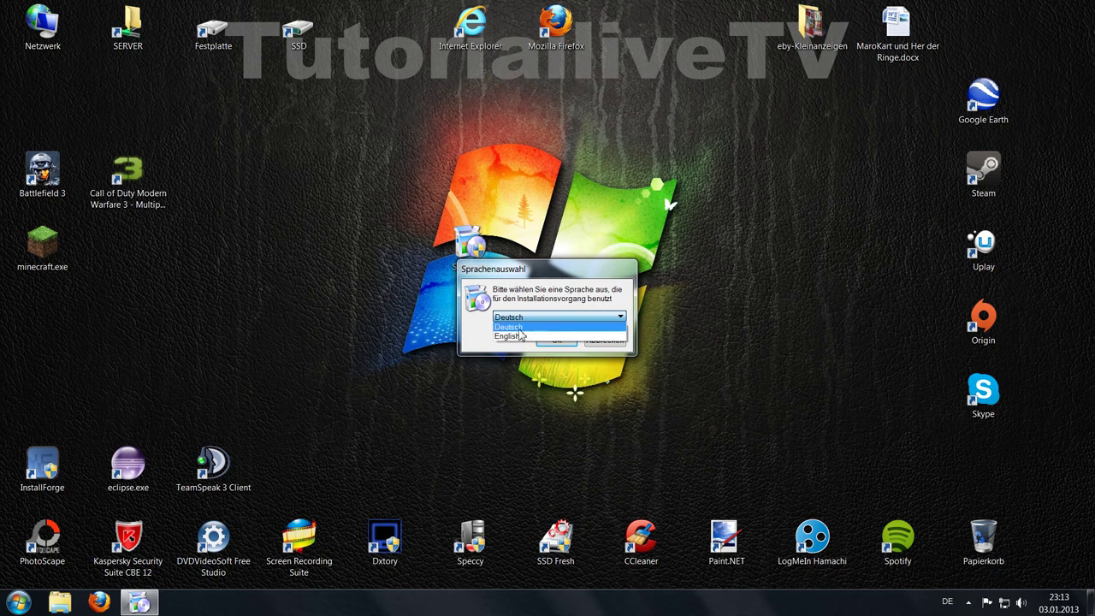
click(521, 327)
click(552, 341)
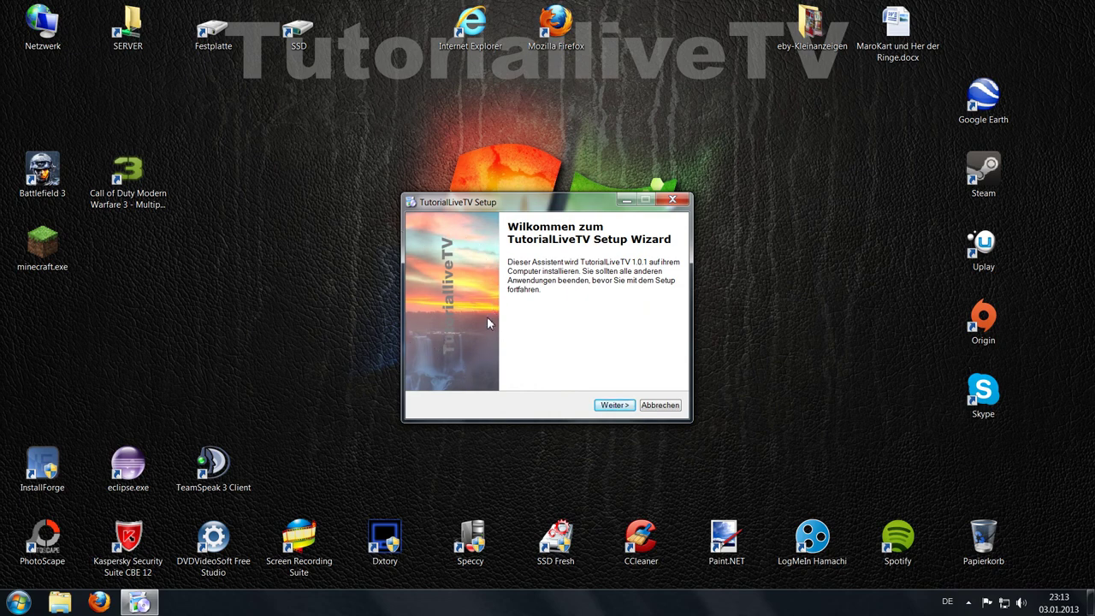
click(613, 405)
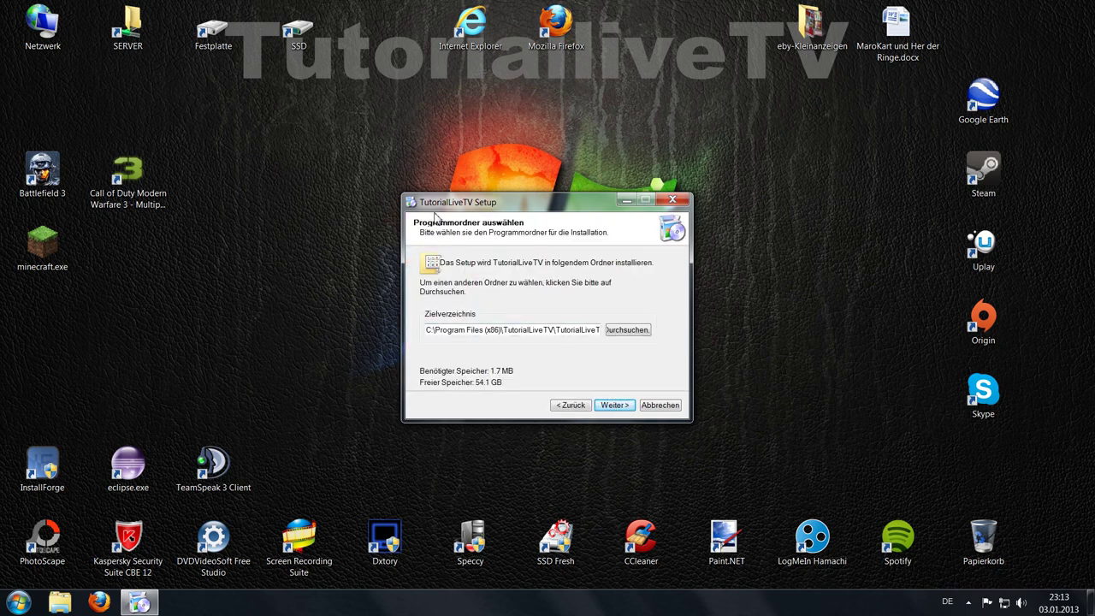
Step: Choose Festplatte (E:) > exe Datein > Gespeicherte exe Datein as the install folder
click(631, 338)
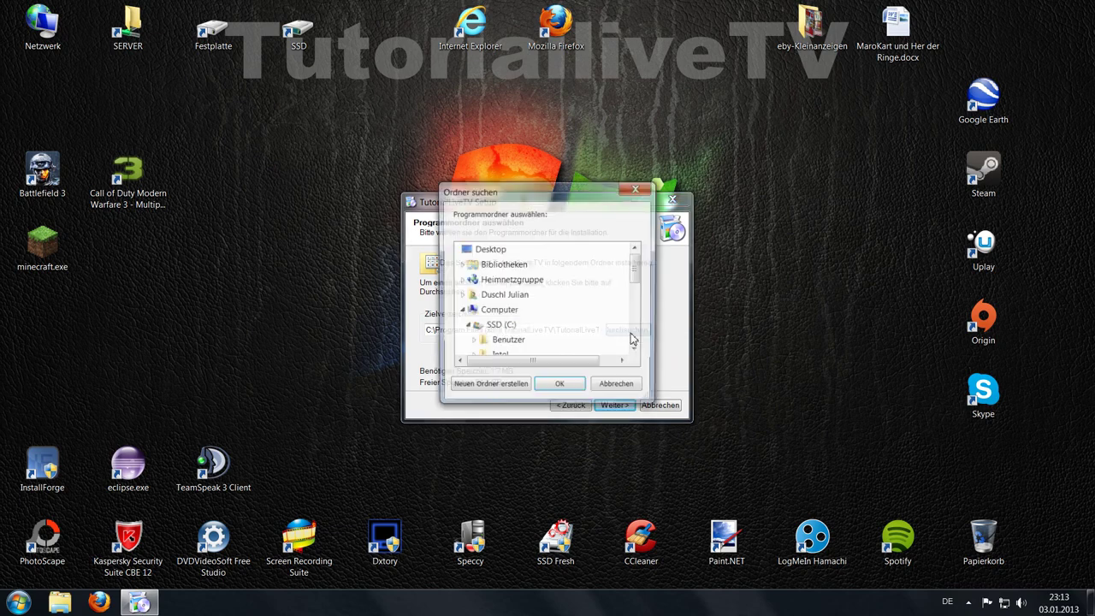
mouse_move(636, 269)
mouse_down()
mouse_move(634, 300)
mouse_move(636, 272)
mouse_up()
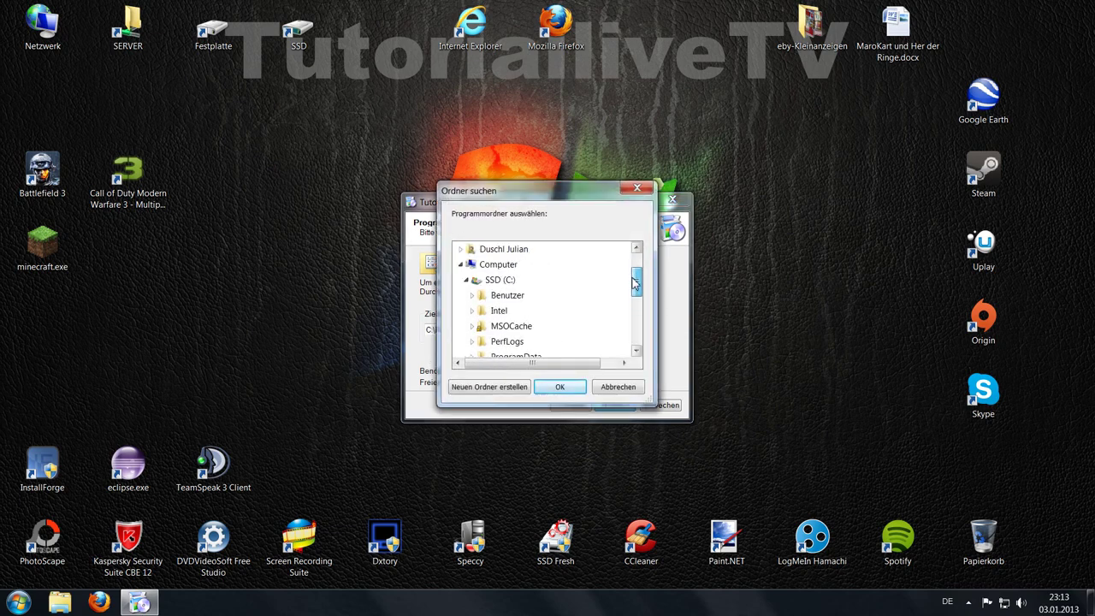
click(466, 280)
click(466, 310)
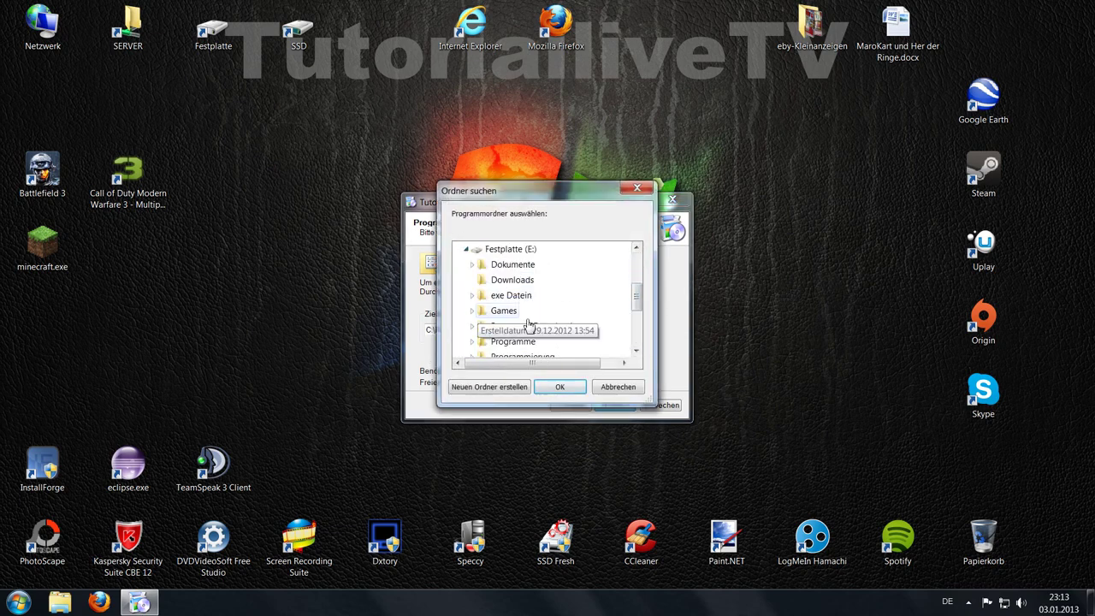
scroll(588, 311, down, 1)
scroll(545, 315, up, 1)
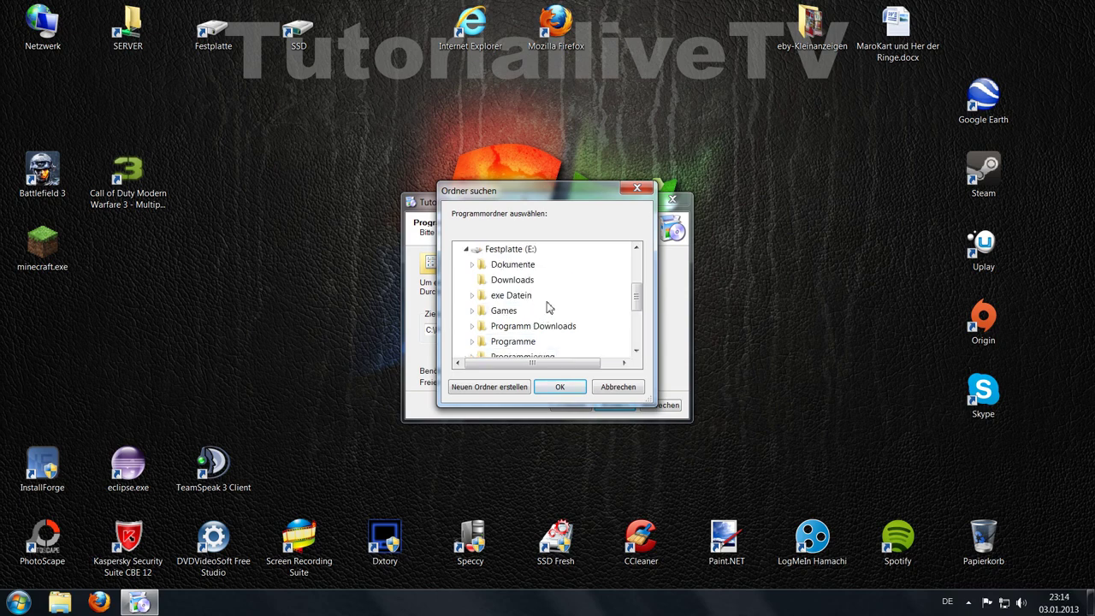
click(504, 295)
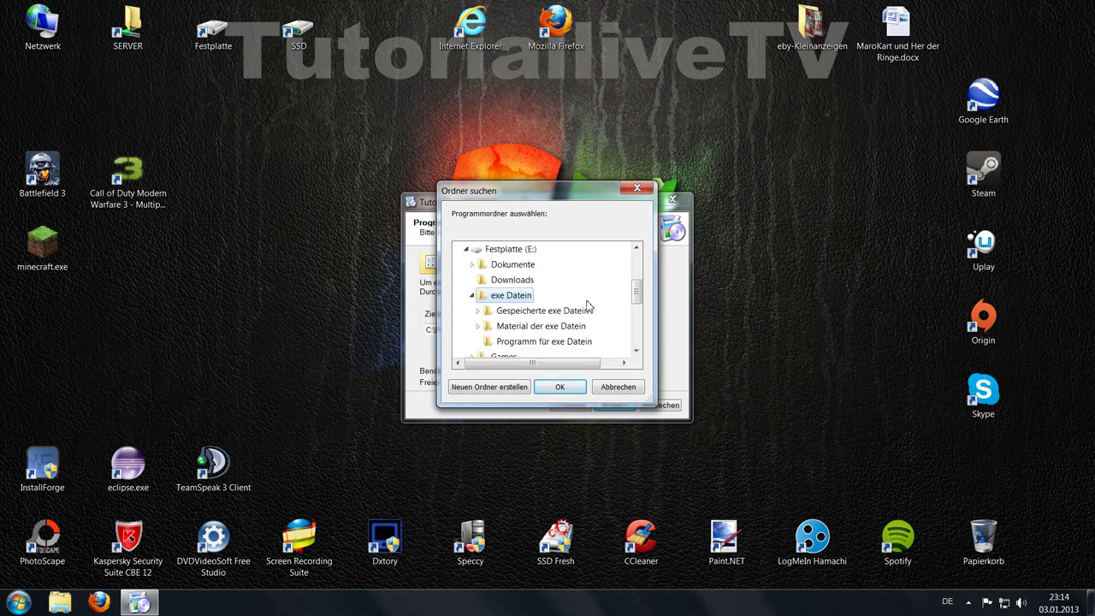
click(604, 356)
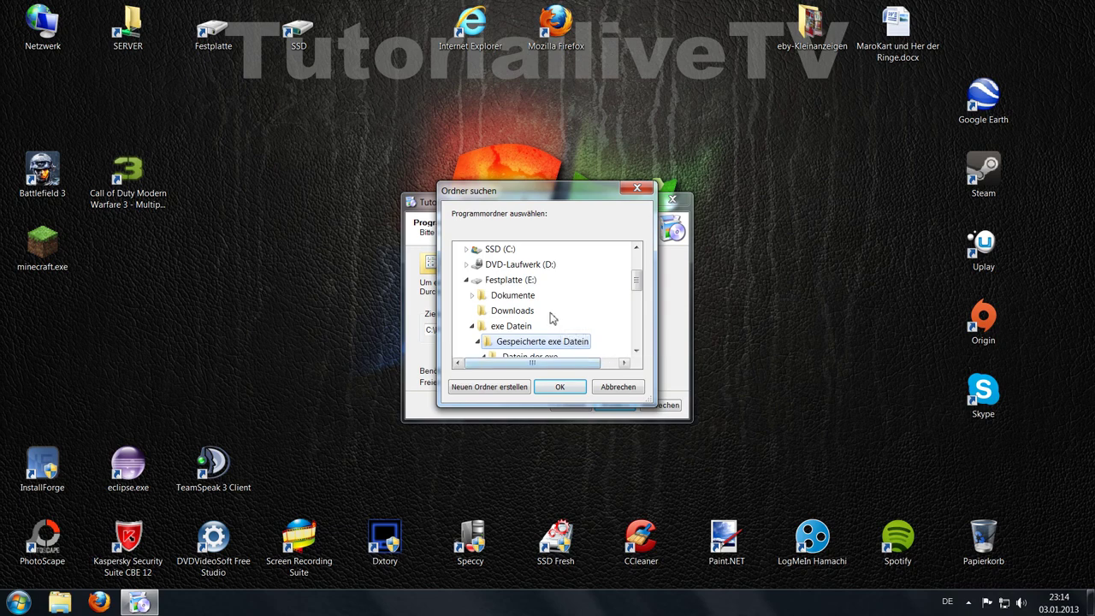
Step: Confirm that folder, run the installation with Weiter, and finish setup with Fertig
scroll(563, 319, down, 1)
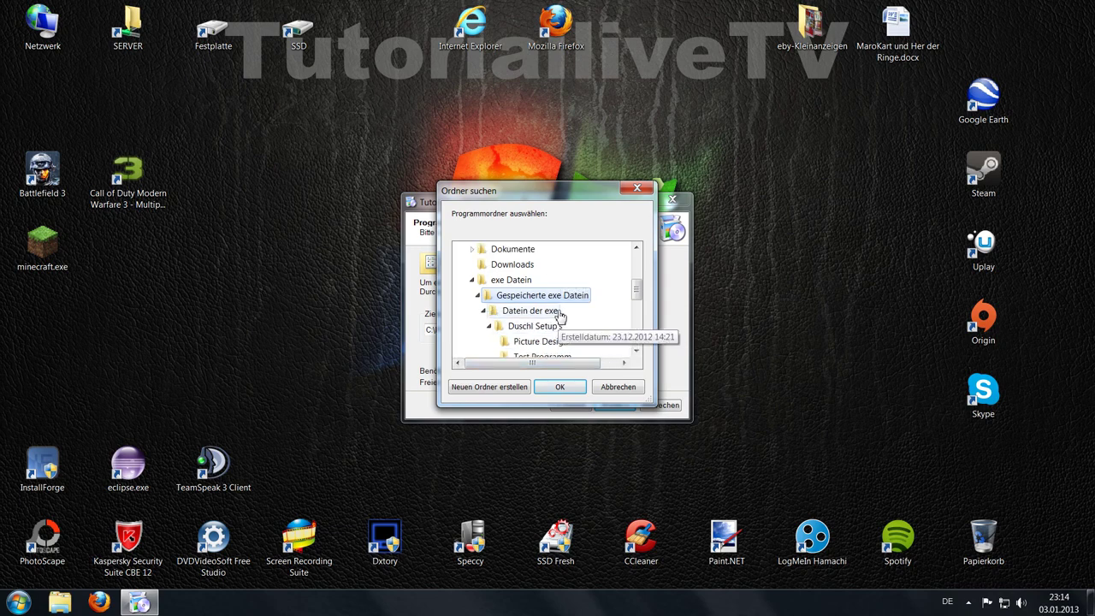
click(566, 389)
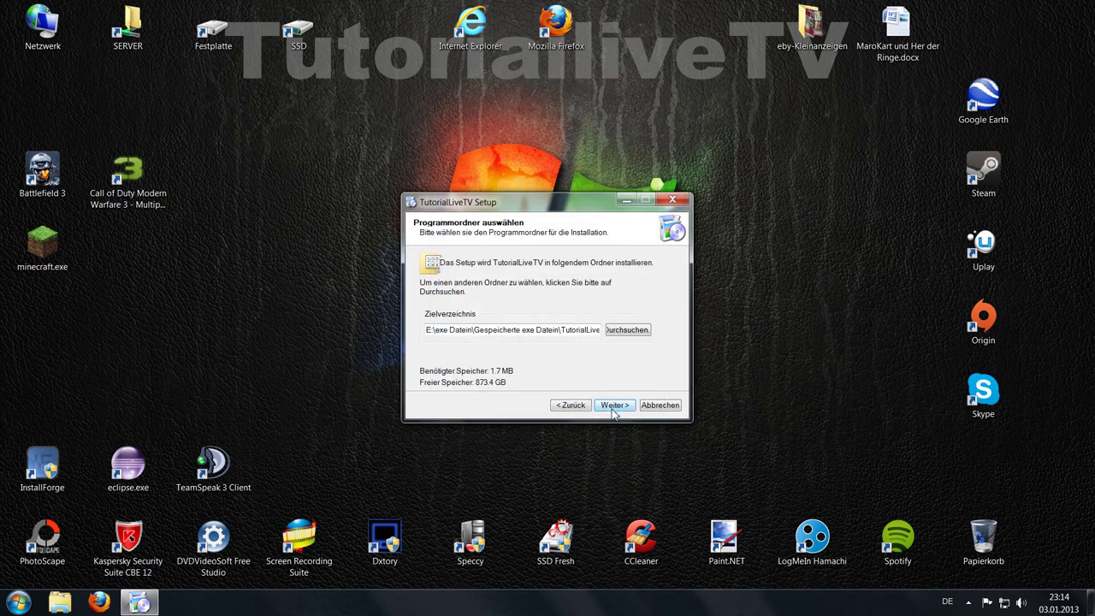
click(613, 407)
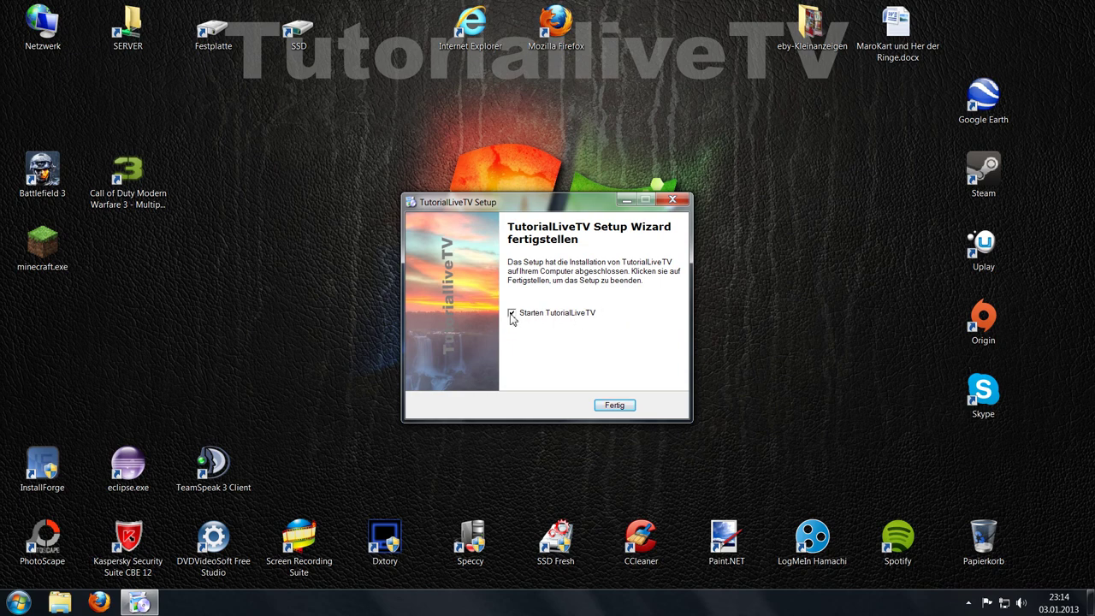
click(623, 407)
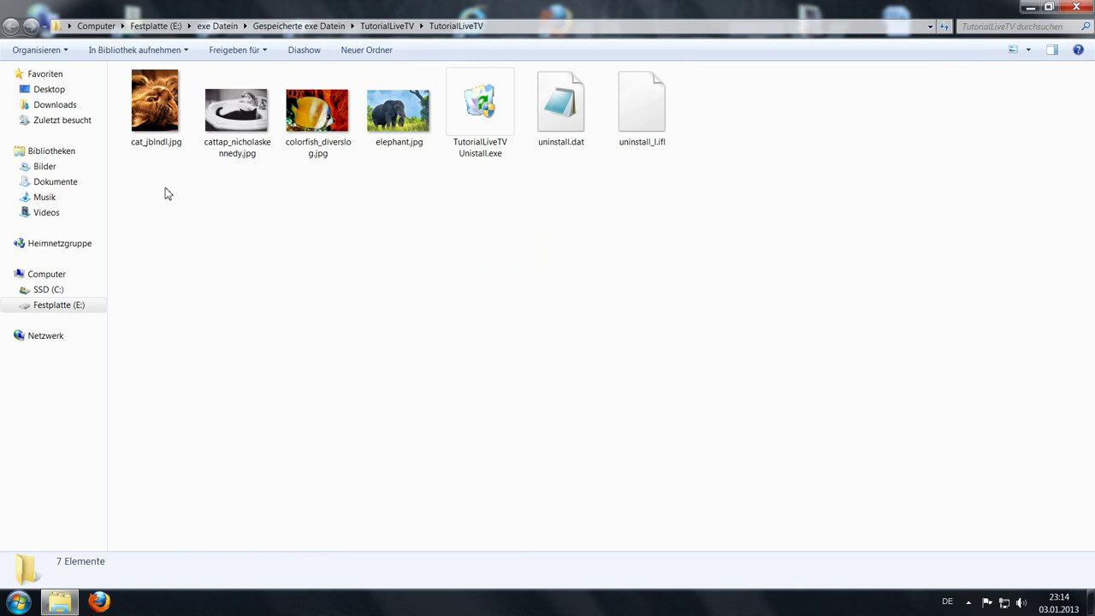
Step: Preview cat_jblndl.jpg in Photo Viewer, then launch TutorialLiveTV Unistall.exe
drag(145, 202, 660, 242)
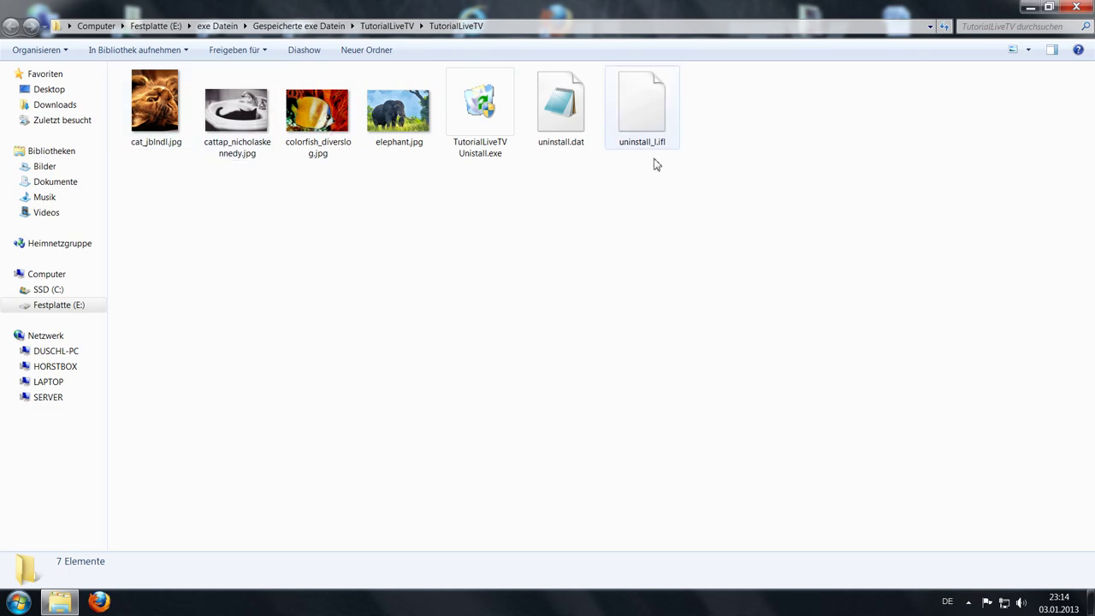
click(151, 101)
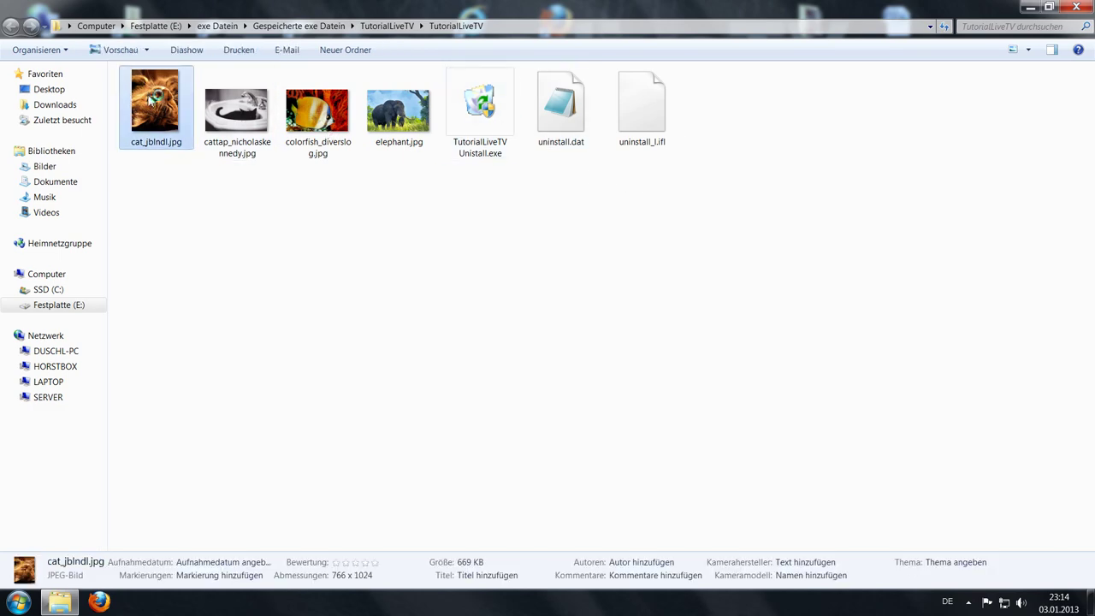
double_click(151, 100)
scroll(602, 198, down, 4)
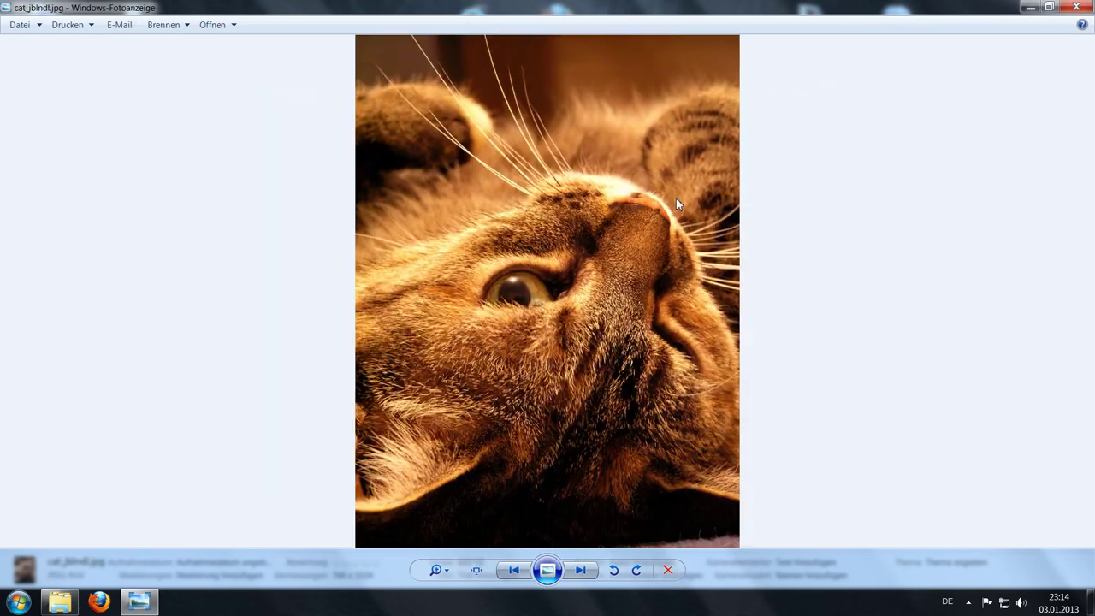
click(1077, 7)
click(501, 119)
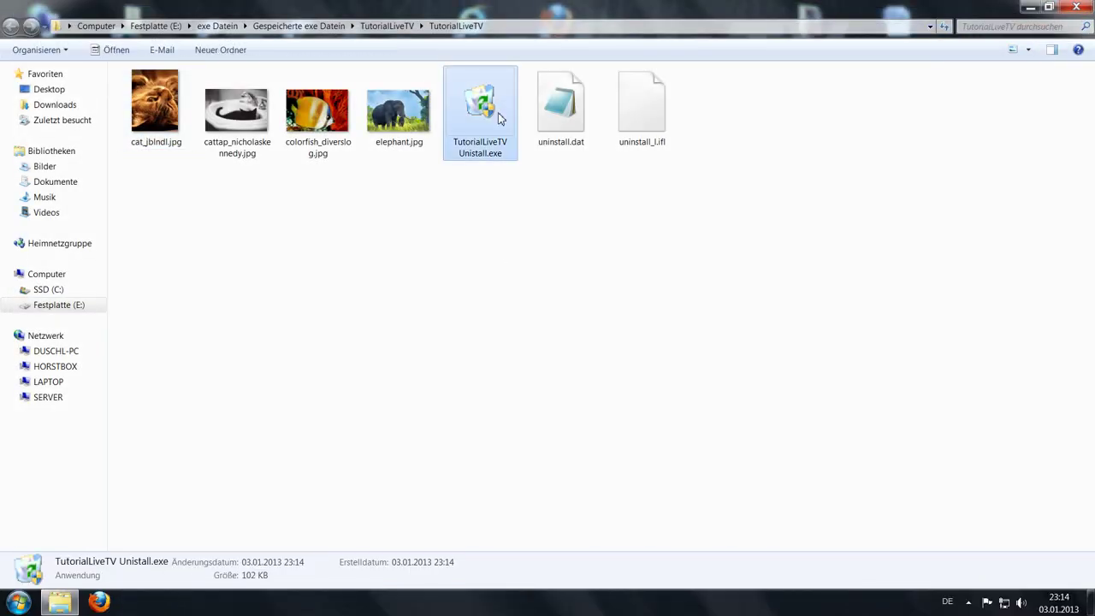
double_click(501, 119)
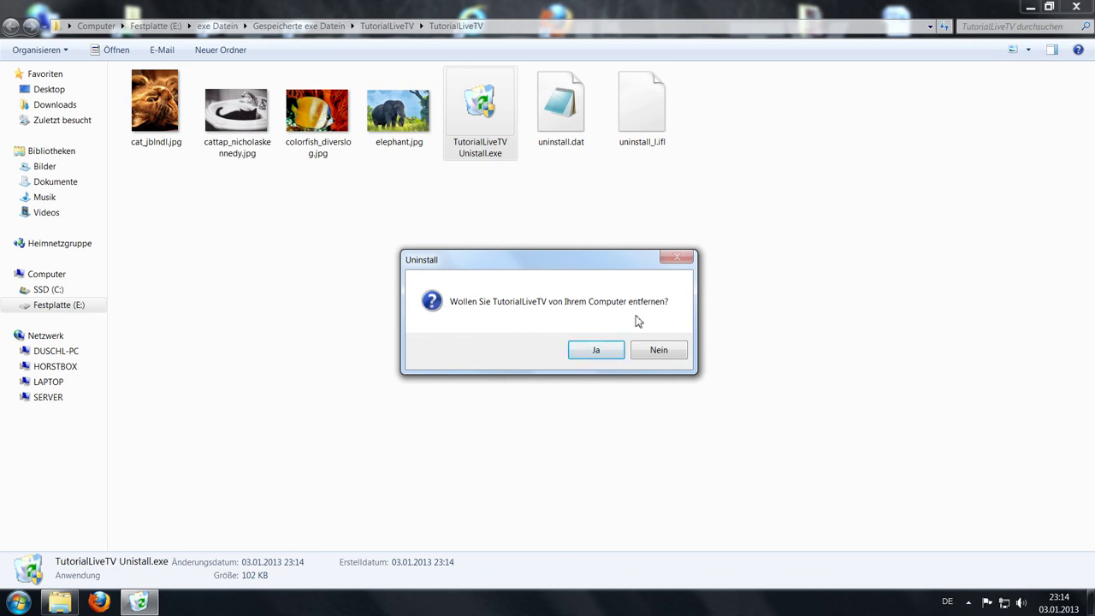
Step: Confirm the uninstall with Ja, acknowledge the success message, and close the empty Explorer window
click(599, 351)
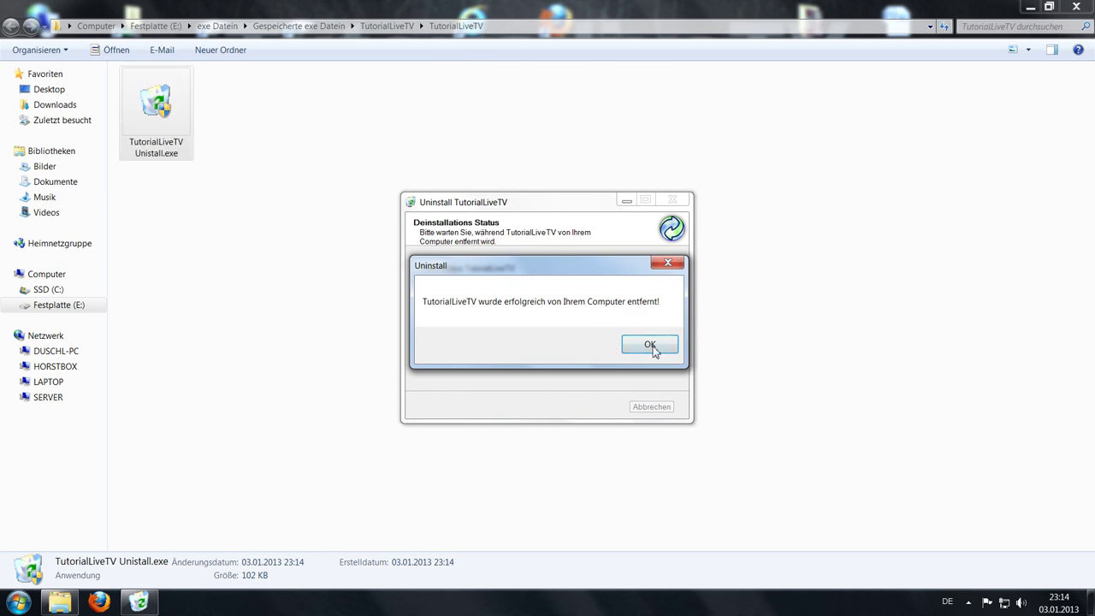
click(649, 351)
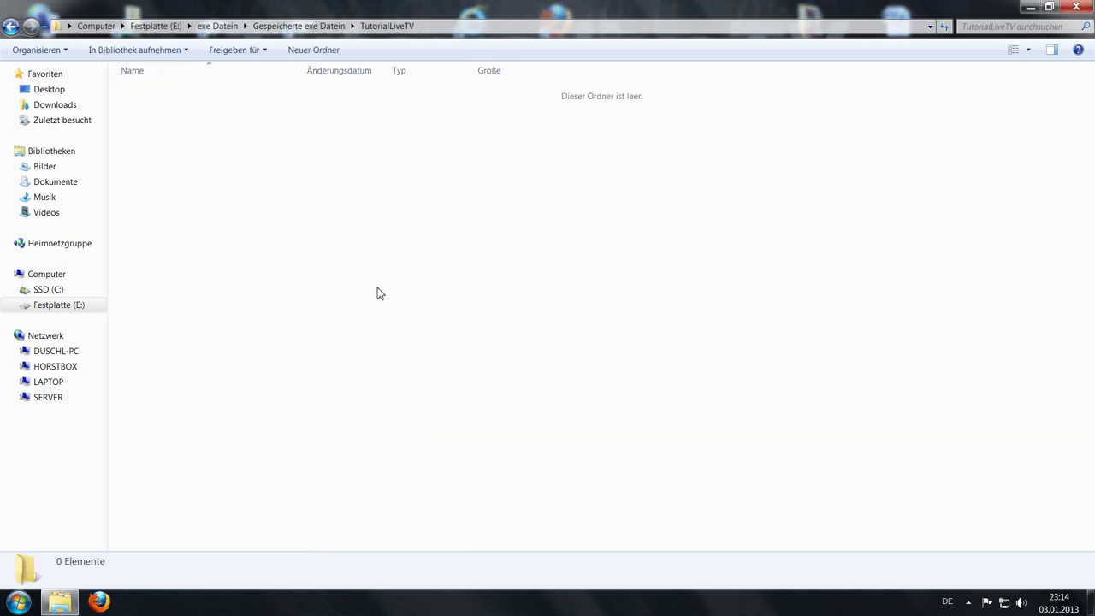
click(1030, 7)
click(572, 237)
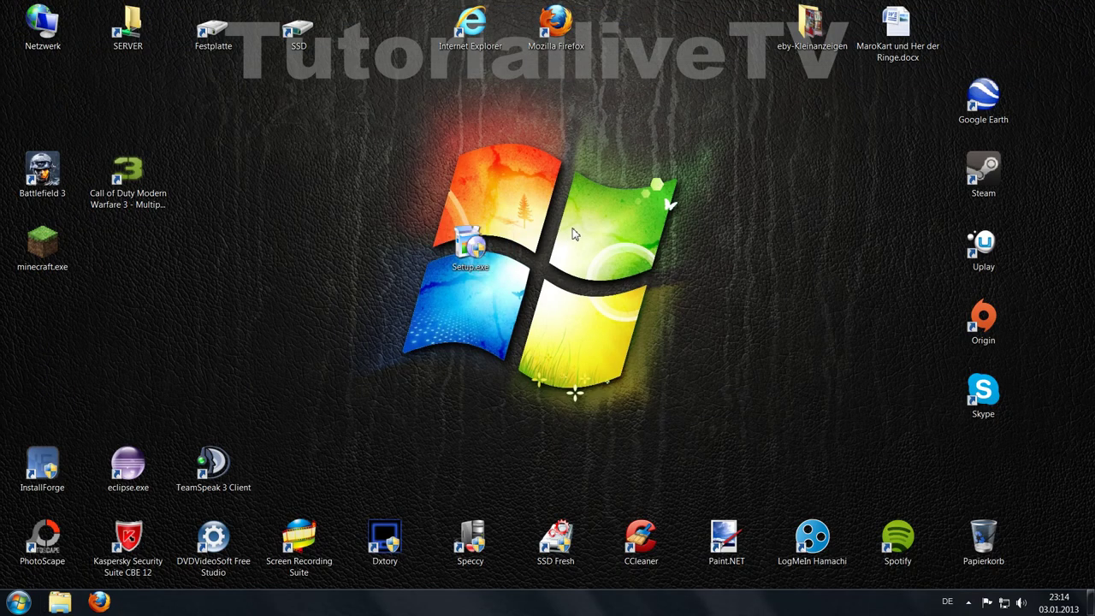